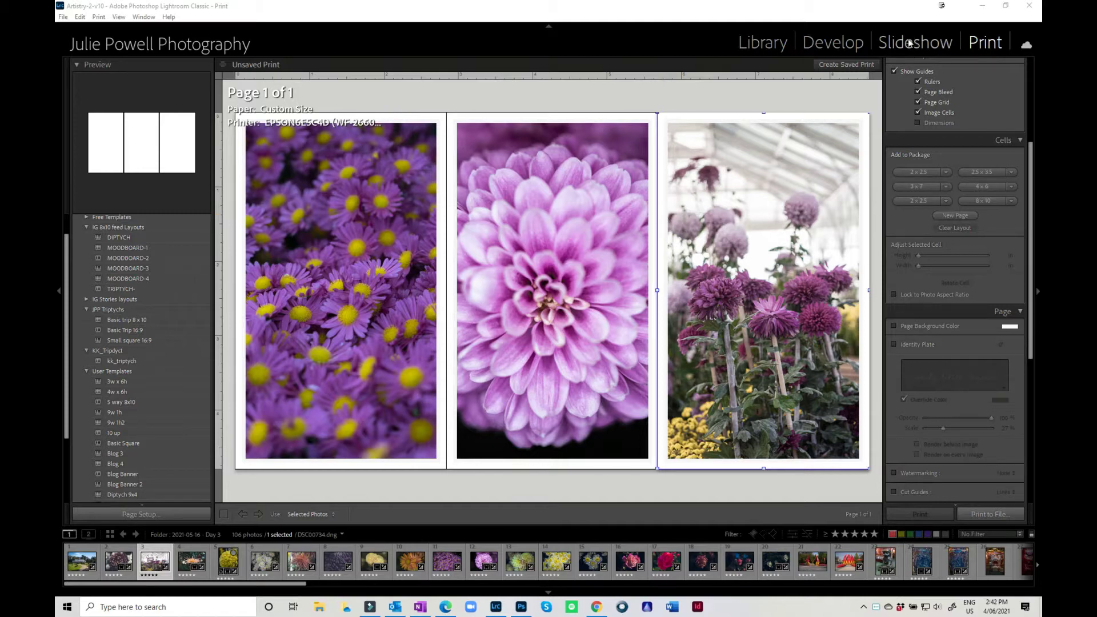
- Hide the Print module from the module picker and restore it
{"action": "right_click", "coordinate": [725, 44]}
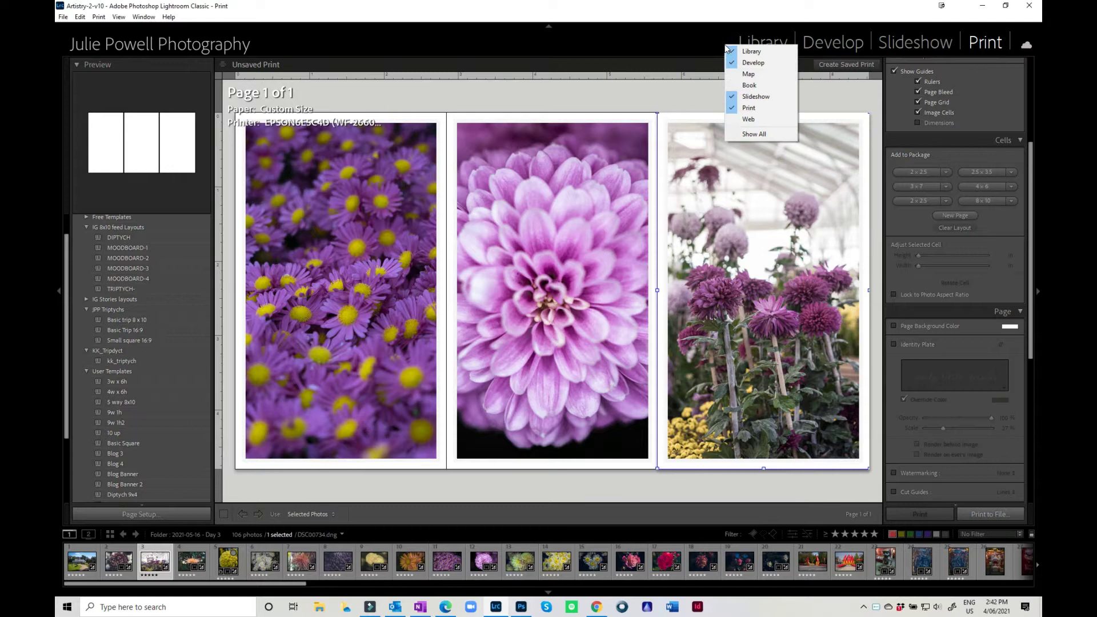
{"action": "left_click", "coordinate": [737, 108]}
{"action": "right_click", "coordinate": [746, 49]}
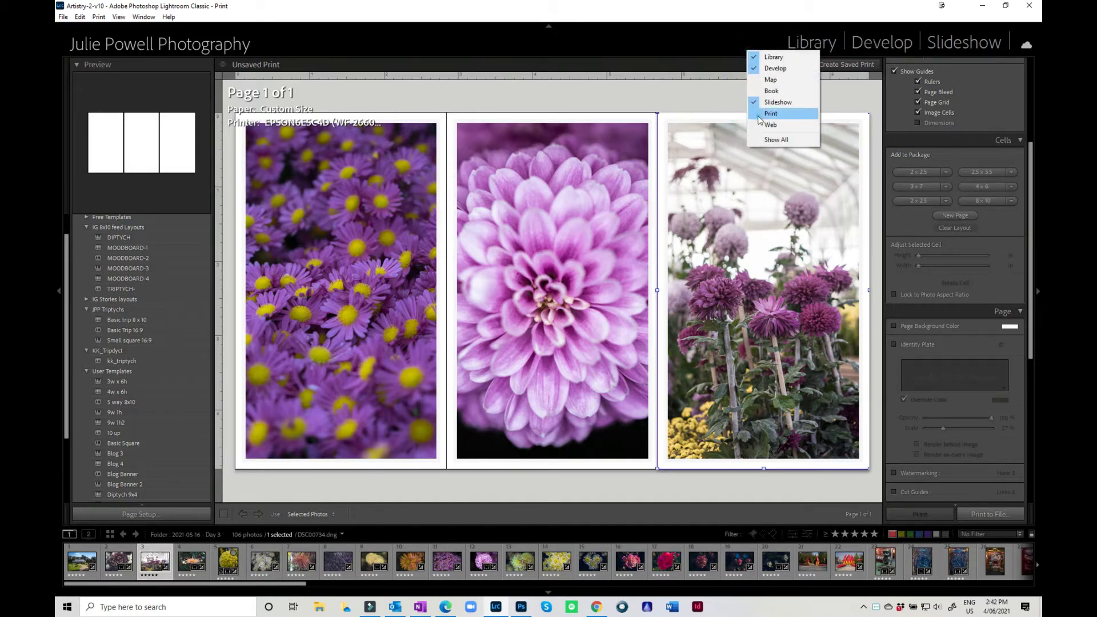
{"action": "left_click", "coordinate": [759, 116]}
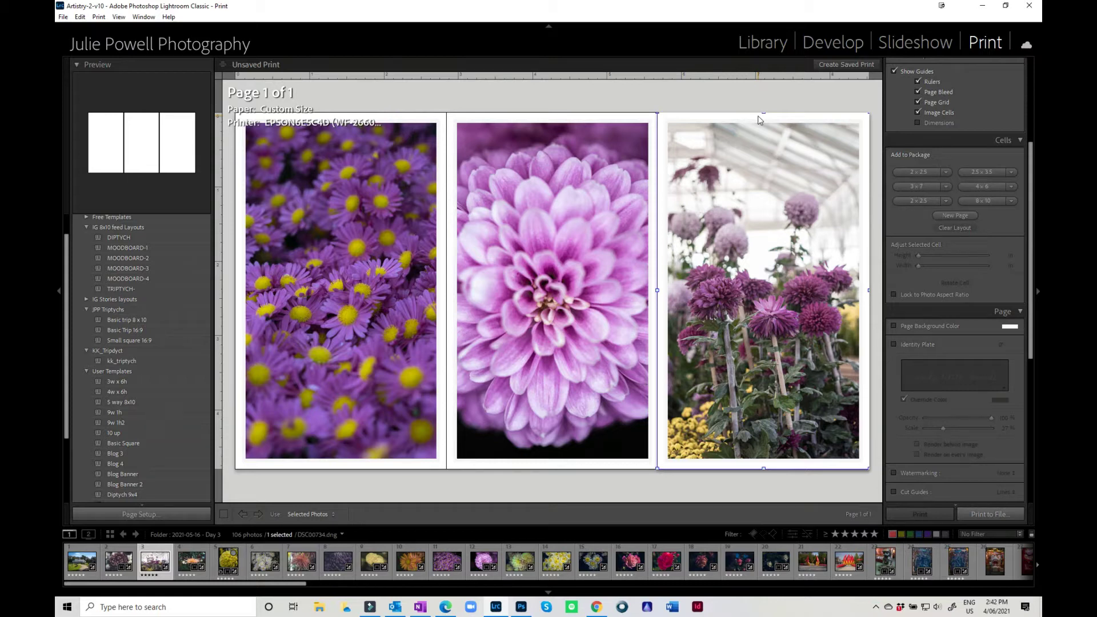
- Collapse the IG 8x10 feed Layouts and JPP Triptychs template folders and preview the layouts in Free Templates
{"action": "left_click", "coordinate": [86, 227]}
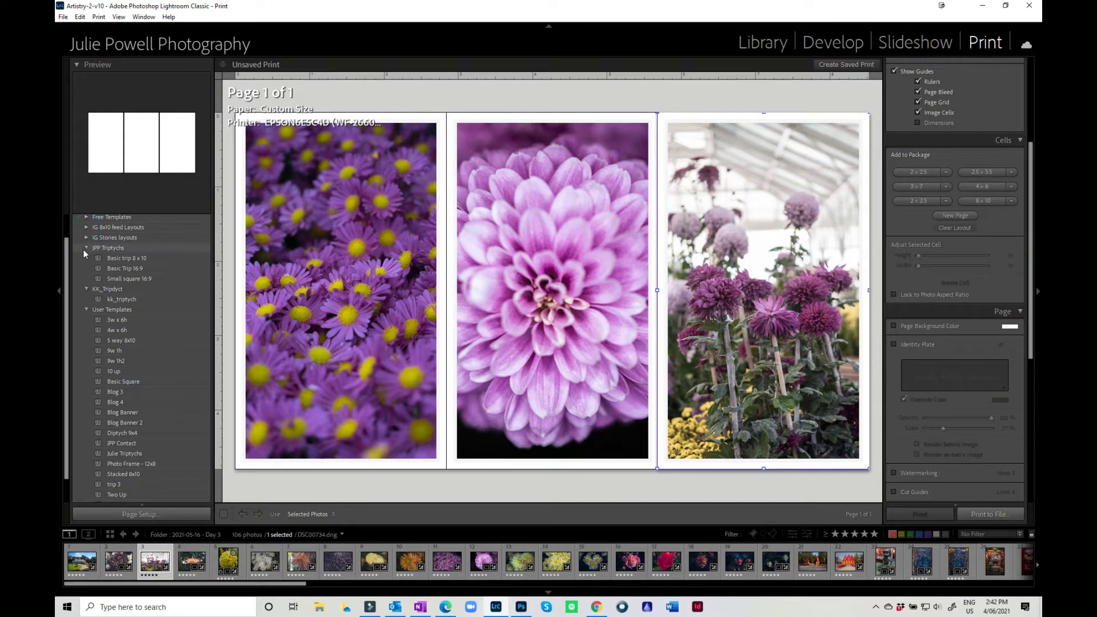
{"action": "left_click", "coordinate": [85, 249]}
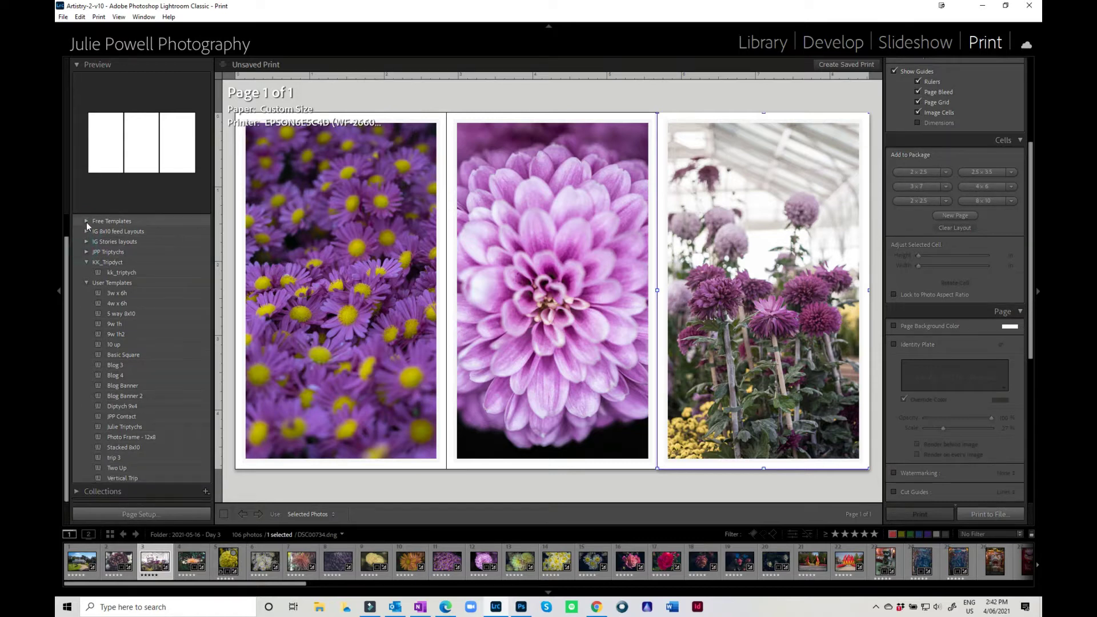
{"action": "left_click", "coordinate": [86, 222]}
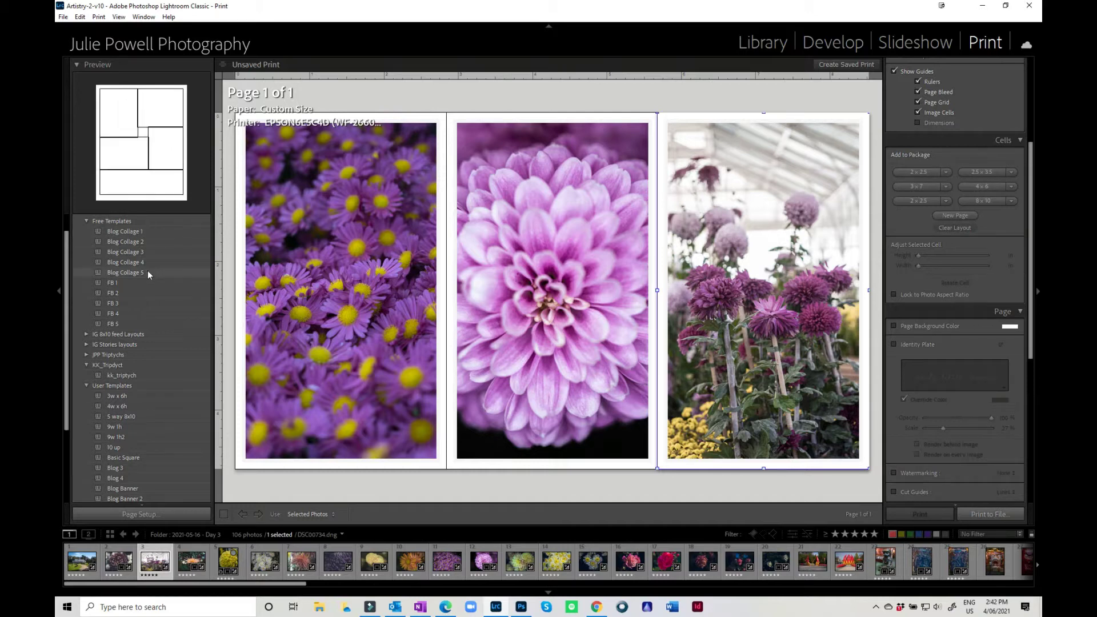
{"action": "left_click", "coordinate": [86, 222]}
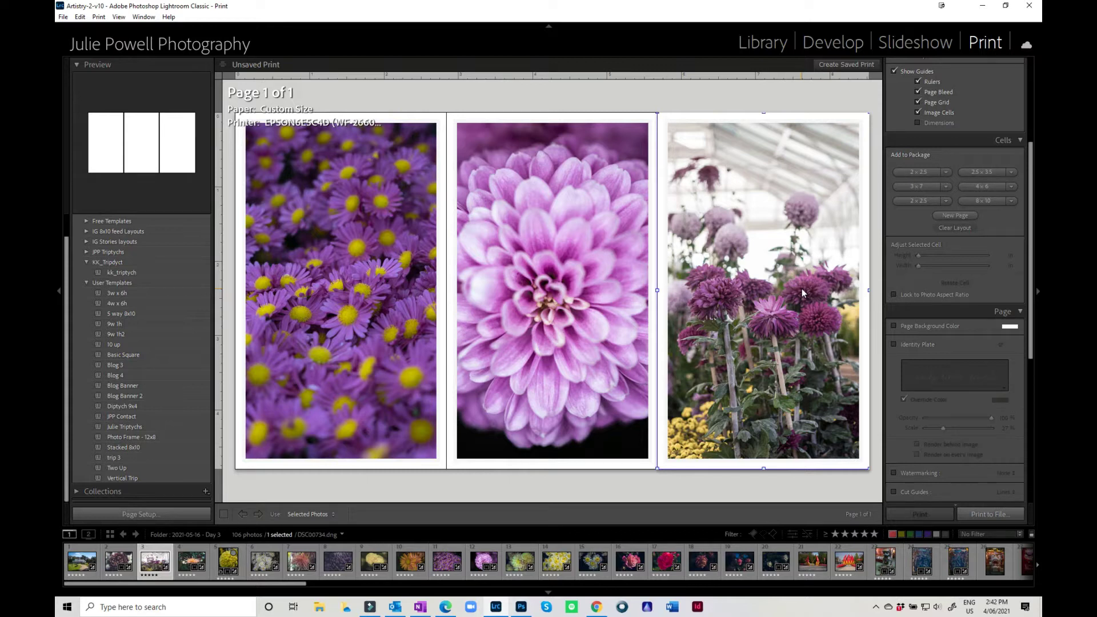
- Review the custom package's image, guide and cell settings and the print job's JPEG output options
{"action": "scroll", "coordinate": [990, 96], "scroll_direction": "up", "scroll_amount": 3}
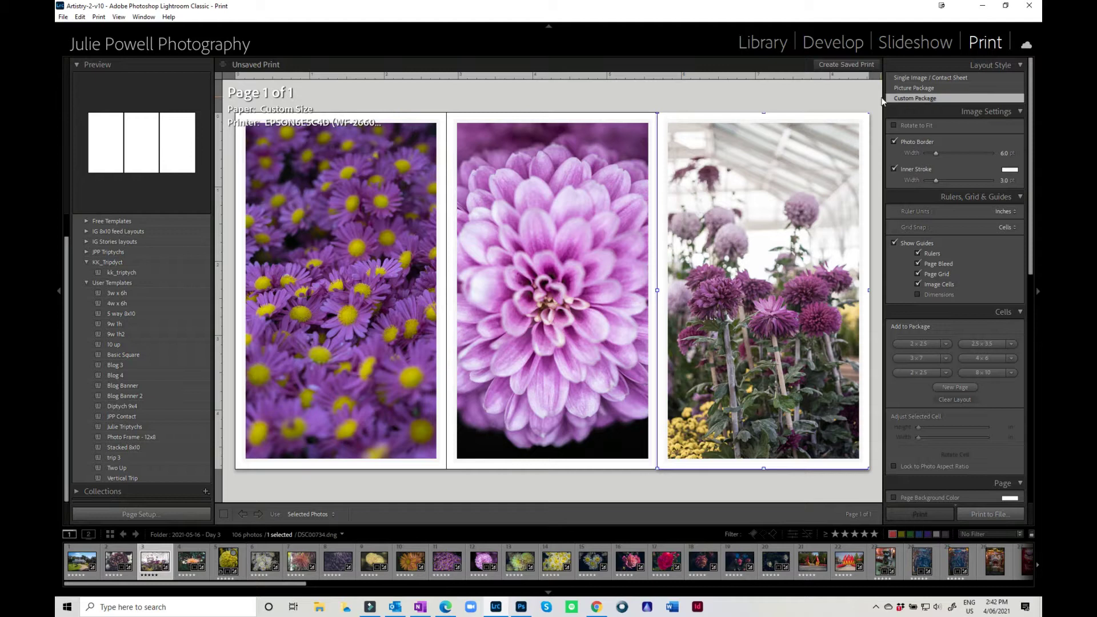
{"action": "left_click_drag", "start_coordinate": [1033, 190], "coordinate": [1036, 449]}
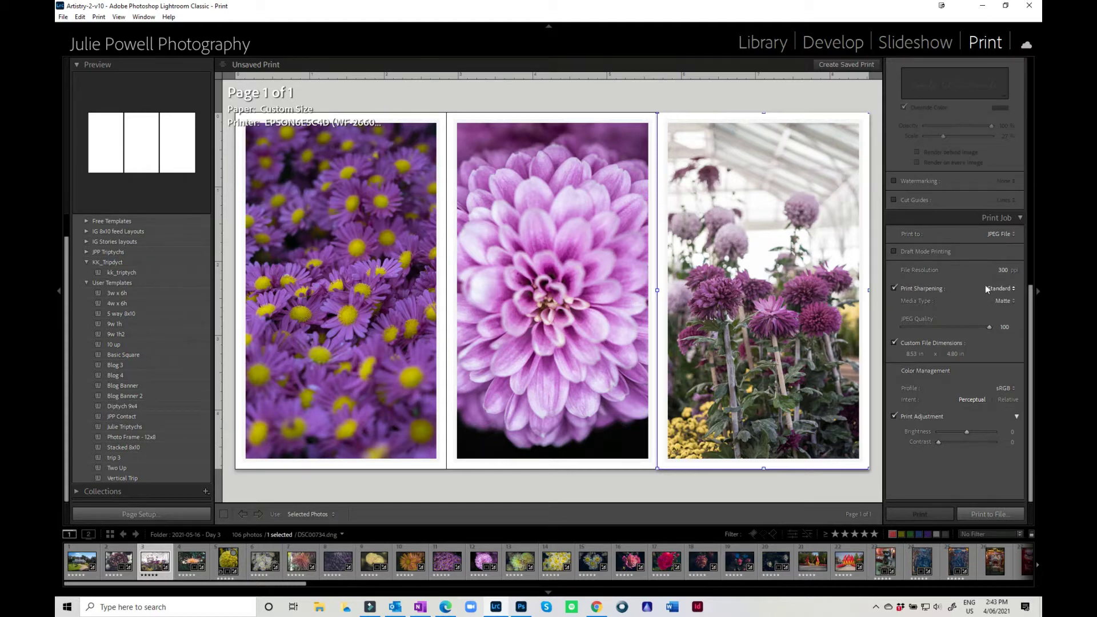
{"action": "scroll", "coordinate": [986, 284], "scroll_direction": "up", "scroll_amount": 10}
{"action": "scroll", "coordinate": [985, 285], "scroll_direction": "up", "scroll_amount": 1}
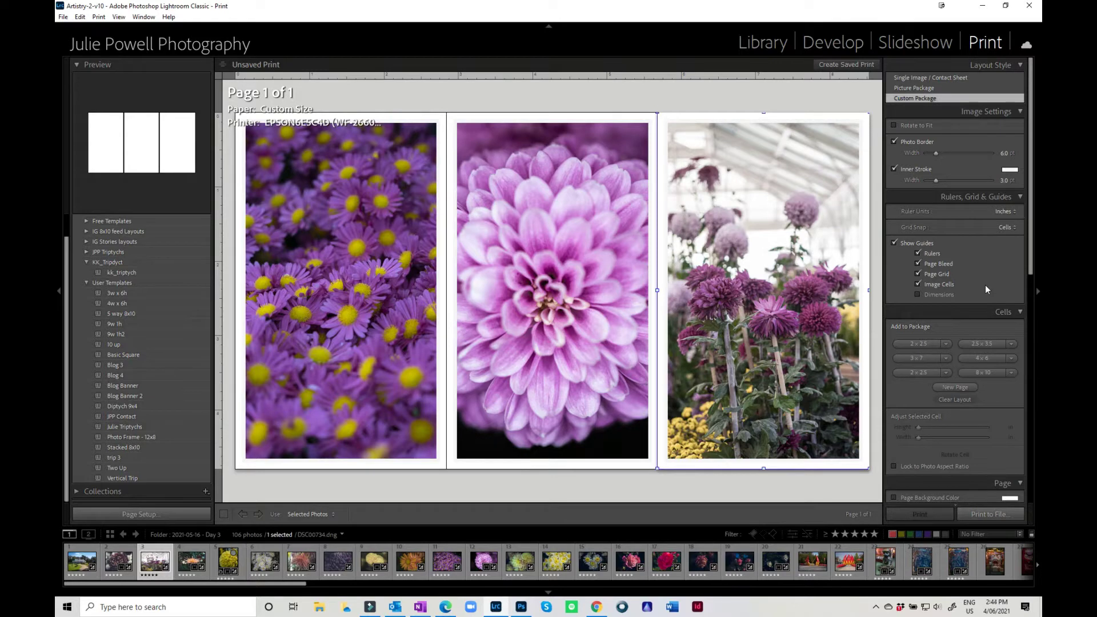
- Clear the layout and add a rotated 2 x 2.5 cell at the page's left edge, sized 4.80 in high and 2.74 in wide
{"action": "left_click", "coordinate": [958, 399]}
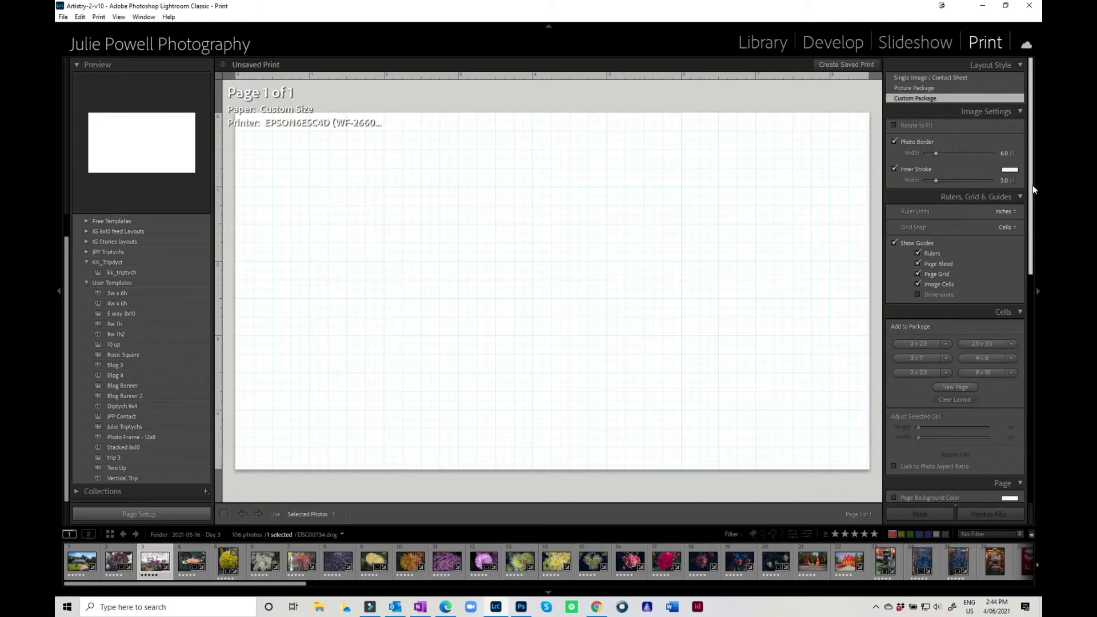
{"action": "left_click", "coordinate": [922, 372]}
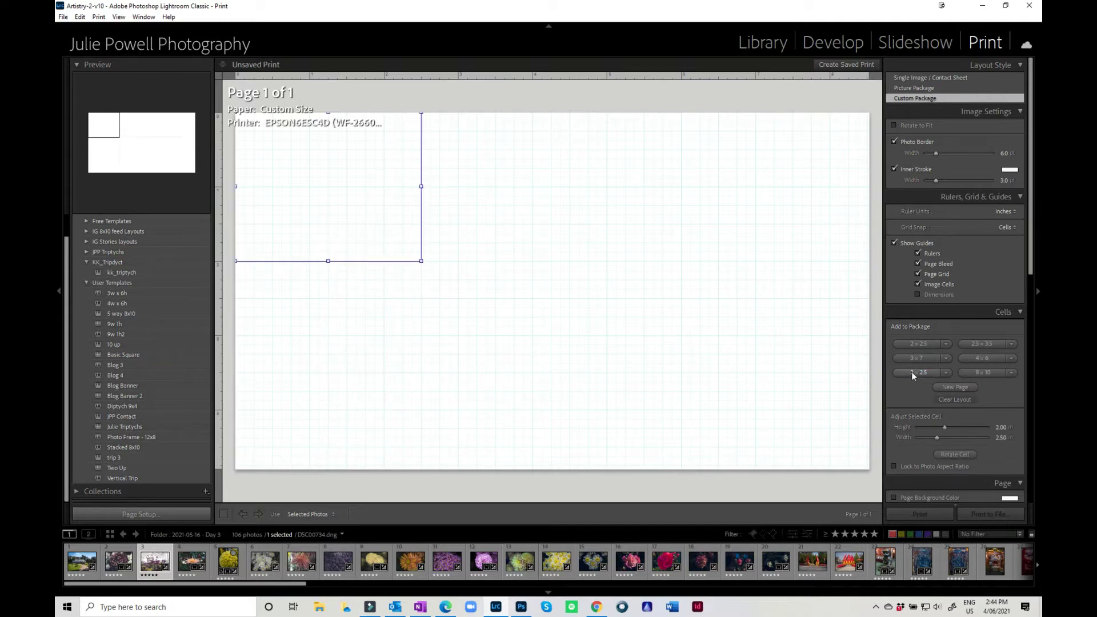
{"action": "left_click", "coordinate": [949, 454]}
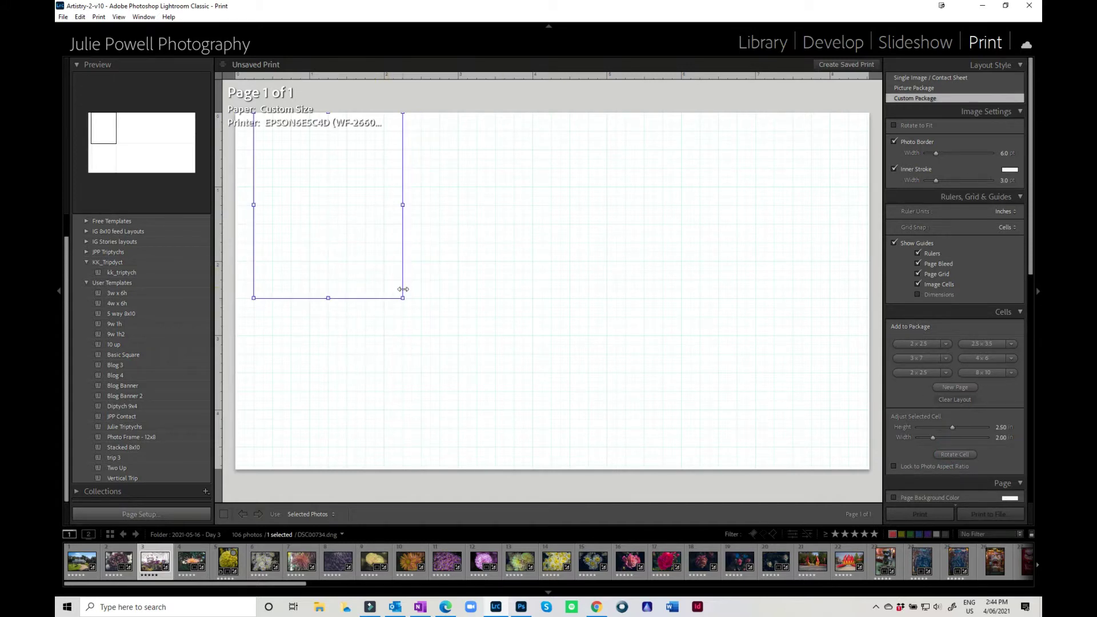
{"action": "left_click_drag", "start_coordinate": [403, 299], "coordinate": [503, 461]}
{"action": "left_click_drag", "start_coordinate": [368, 362], "coordinate": [347, 362]}
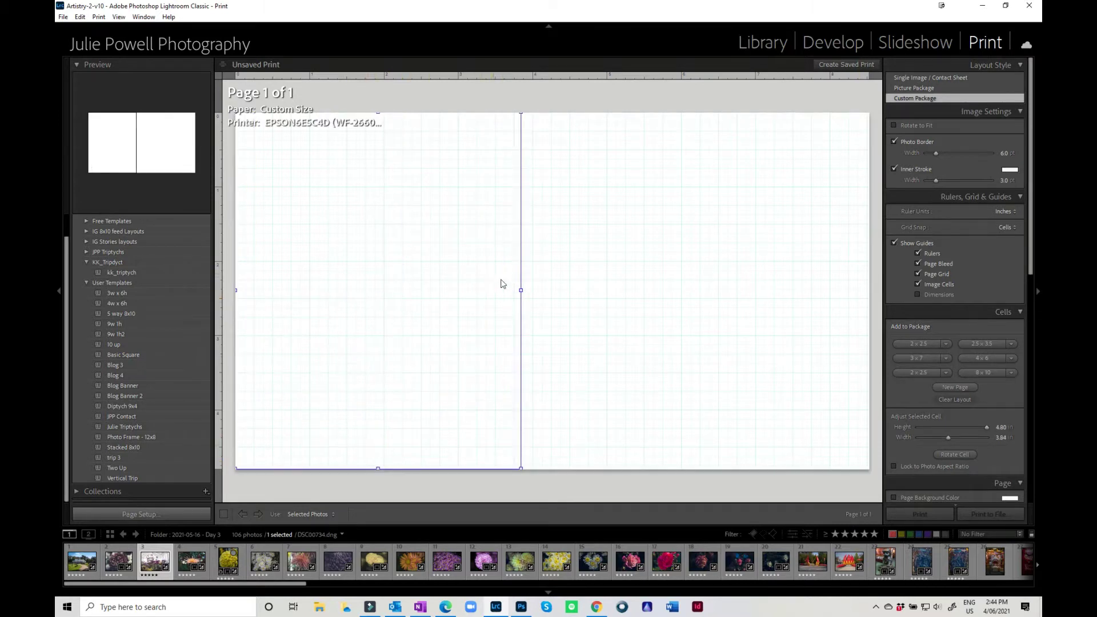
{"action": "left_click_drag", "start_coordinate": [521, 289], "coordinate": [459, 290]}
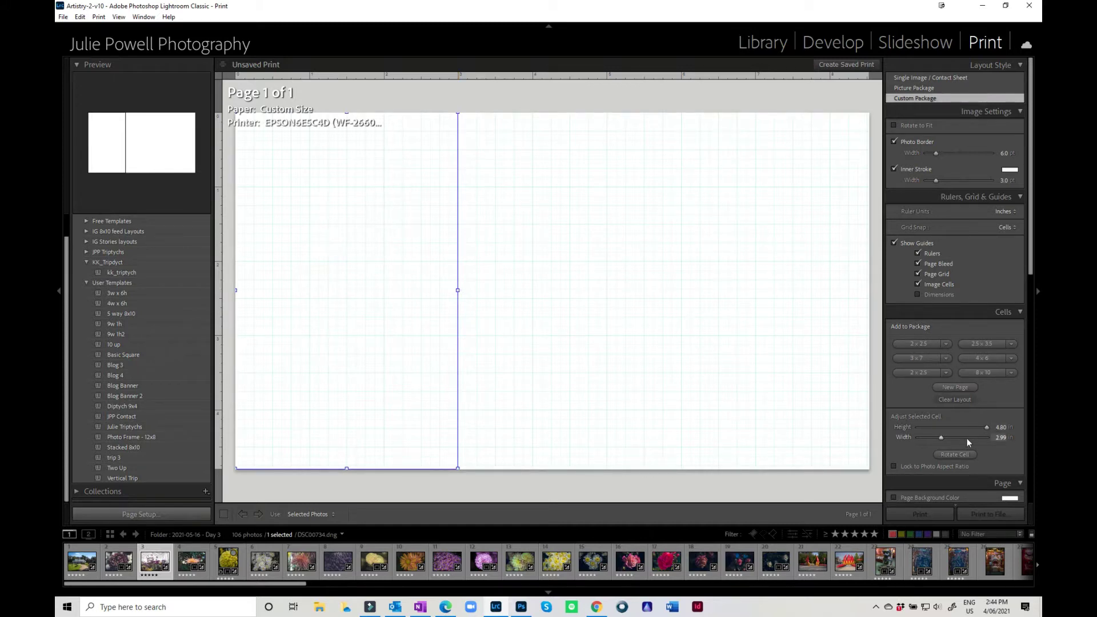
{"action": "left_click_drag", "start_coordinate": [940, 438], "coordinate": [937, 438]}
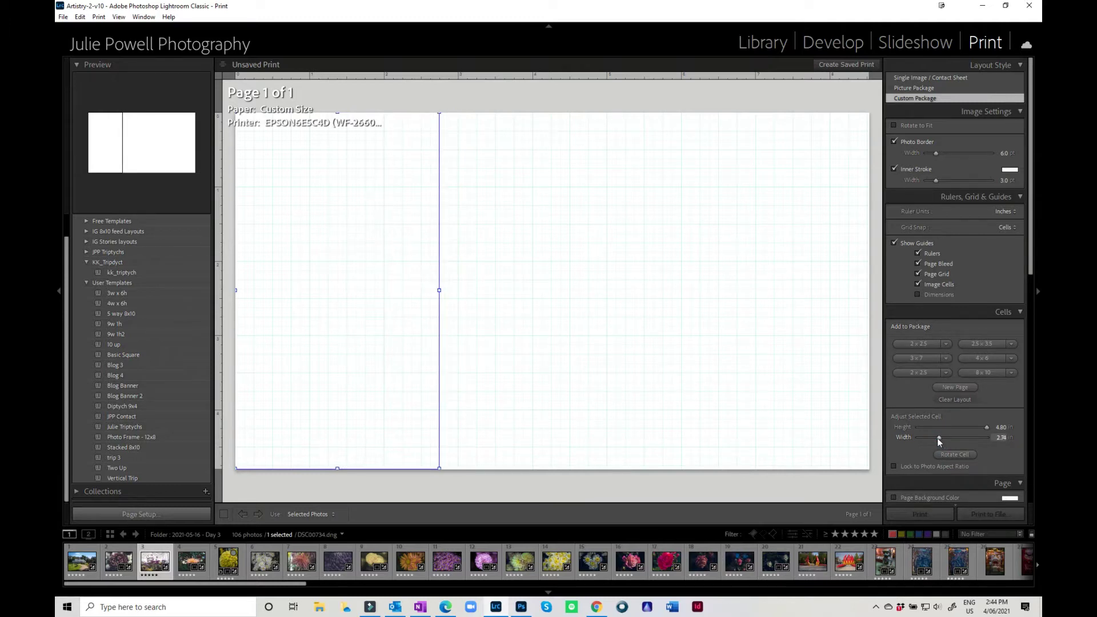
- Add a second rotated 2 x 2.5 cell, 4.80 in high and 2.74 in wide, and place it against the first cell
{"action": "left_click", "coordinate": [920, 372]}
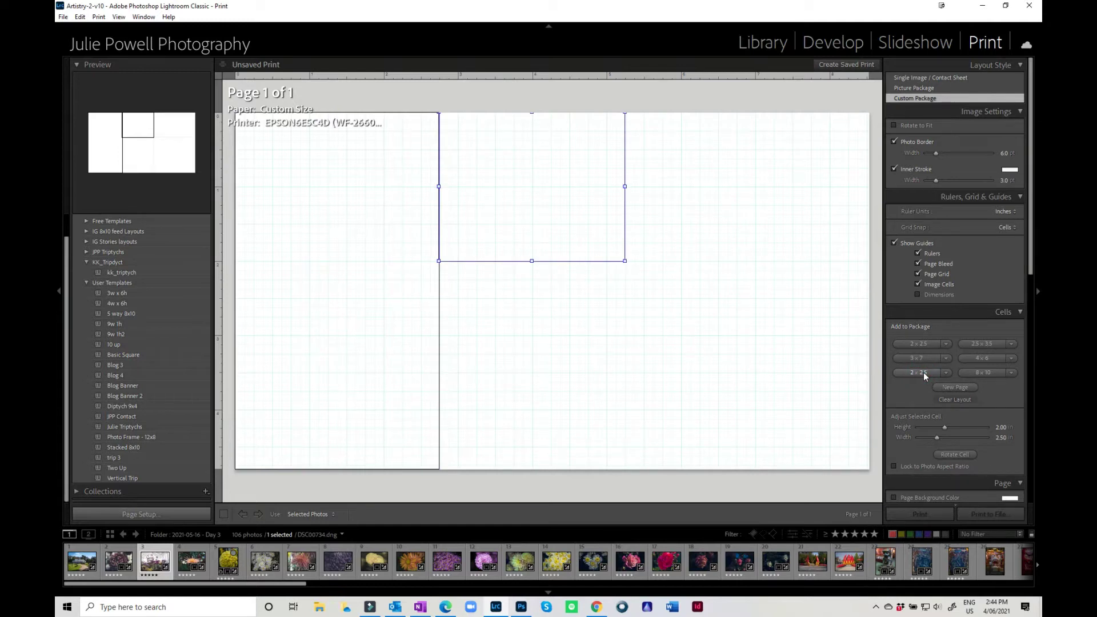
{"action": "left_click", "coordinate": [959, 455]}
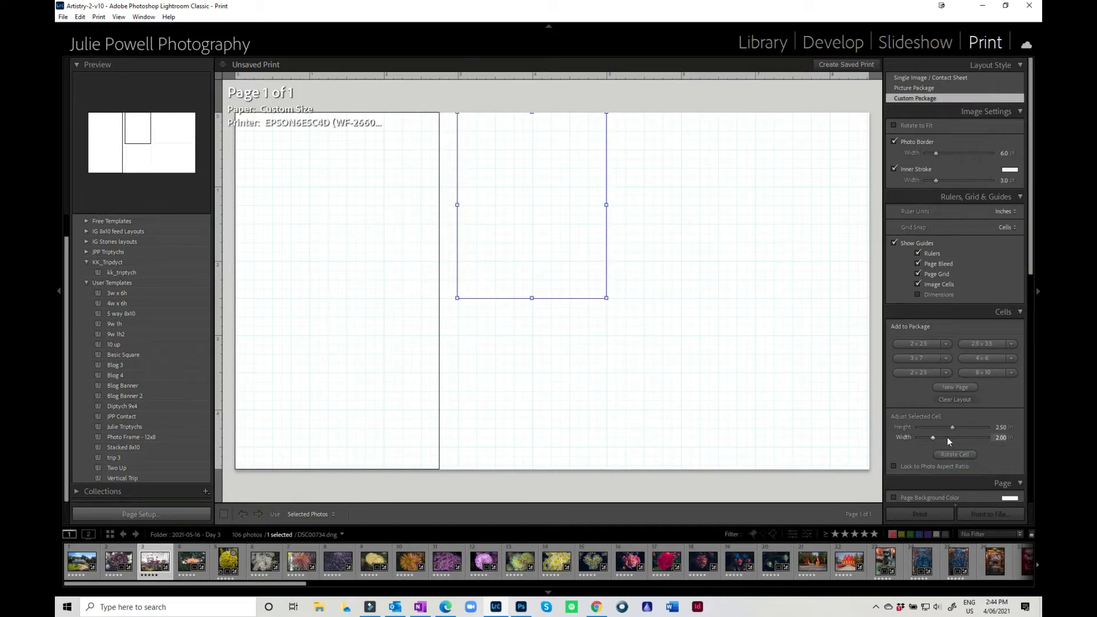
{"action": "left_click_drag", "start_coordinate": [958, 429], "coordinate": [938, 439]}
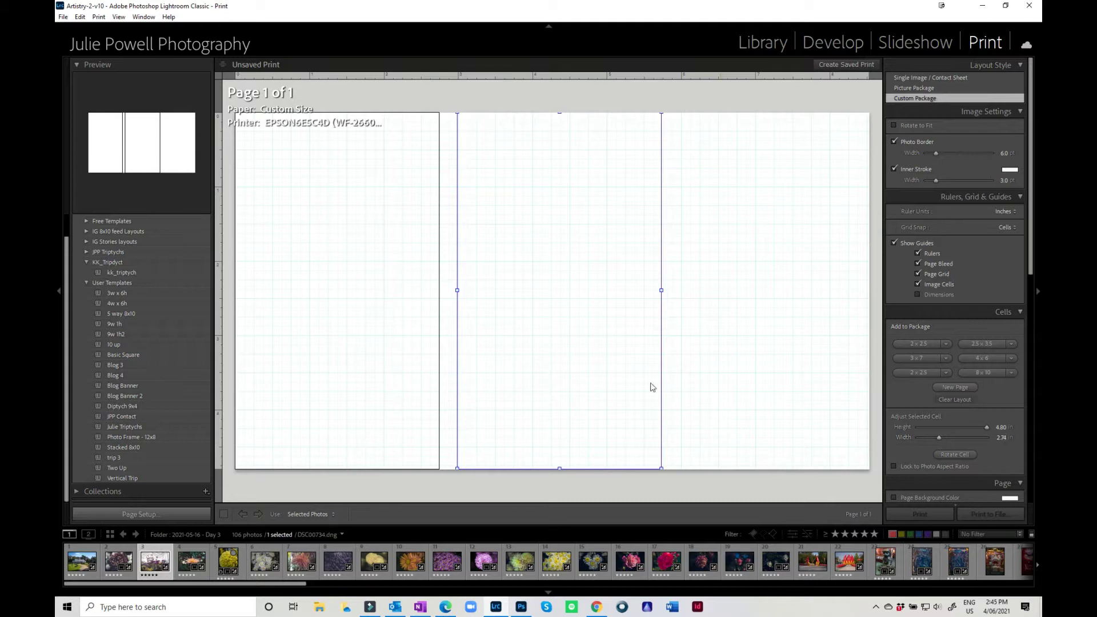
{"action": "left_click_drag", "start_coordinate": [600, 377], "coordinate": [594, 378]}
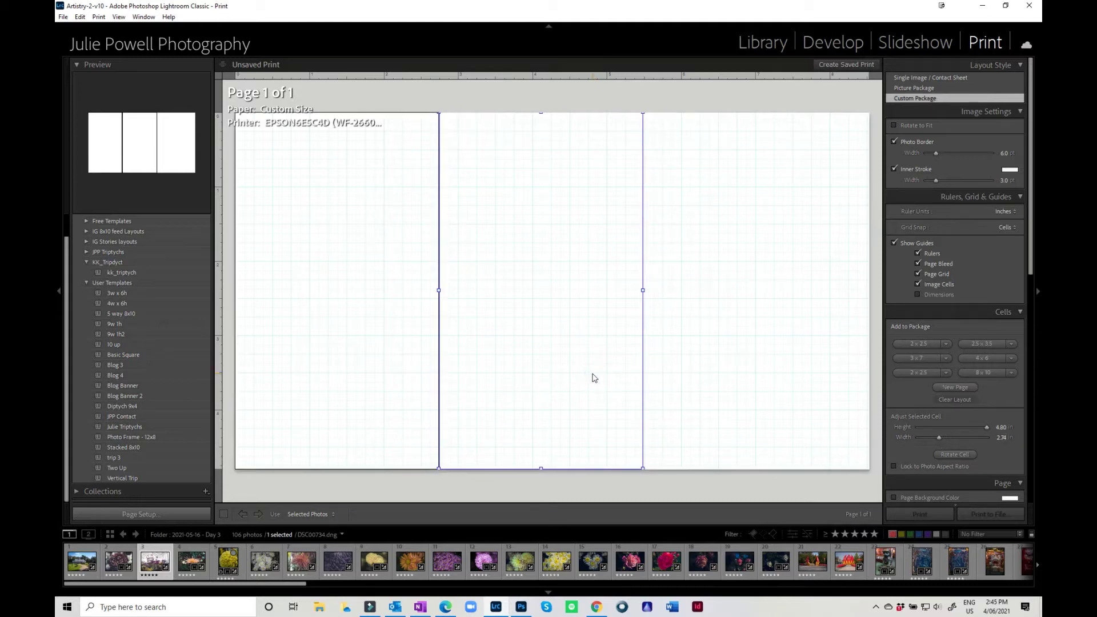
- Add a third rotated 2 x 2.5 cell, 4.80 in high and 2.74 in wide, along the page's right edge
{"action": "left_click", "coordinate": [919, 372]}
{"action": "left_click", "coordinate": [965, 455]}
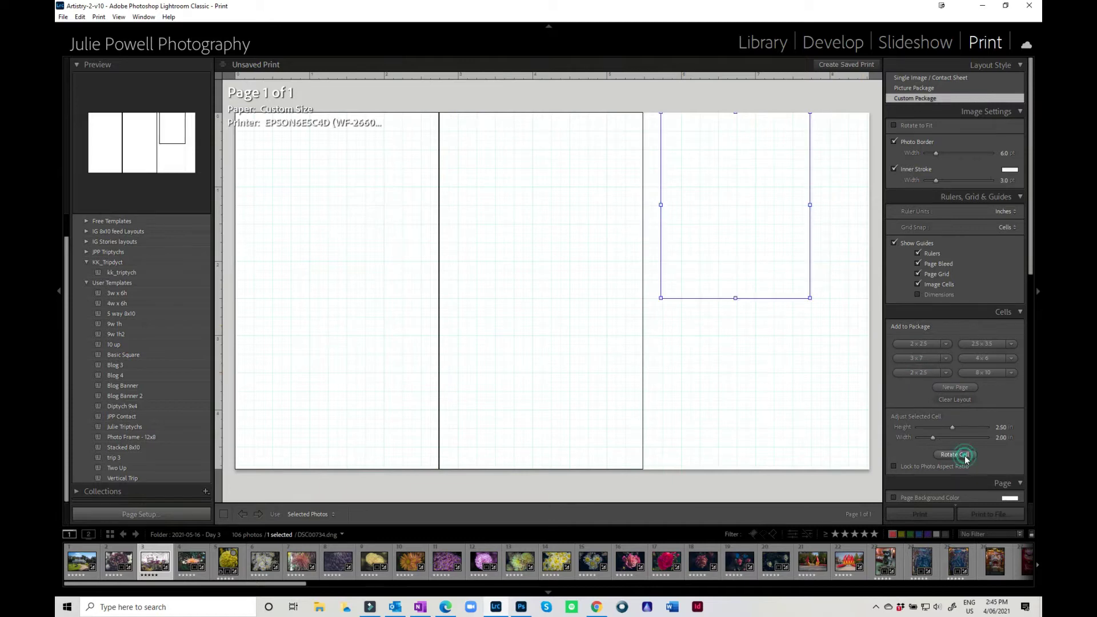
{"action": "left_click_drag", "start_coordinate": [952, 428], "coordinate": [1006, 431]}
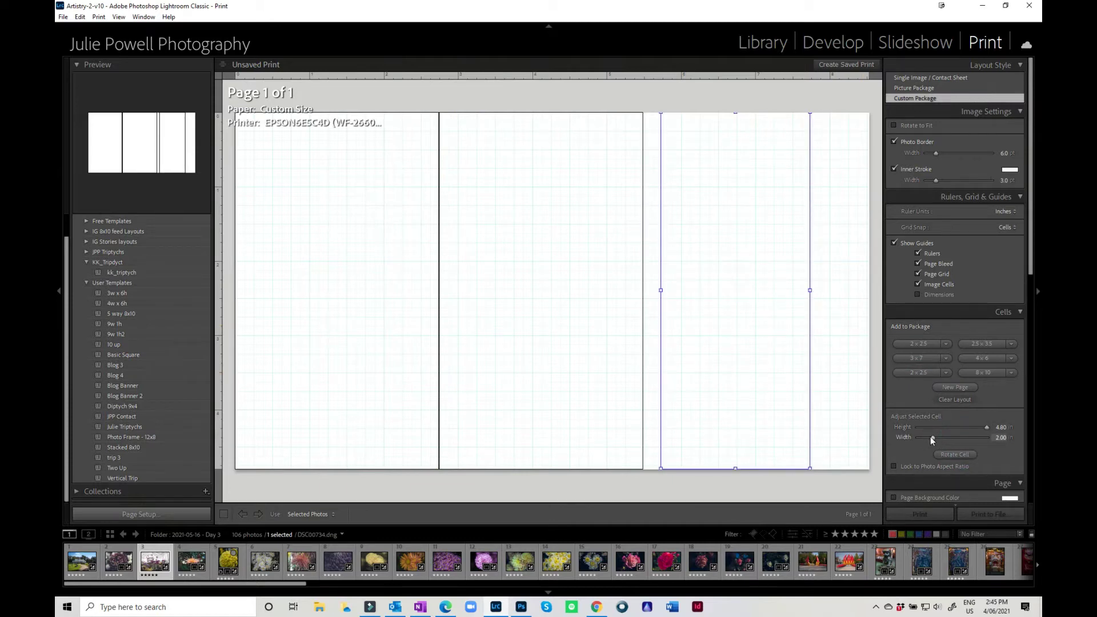
{"action": "left_click_drag", "start_coordinate": [932, 437], "coordinate": [941, 438]}
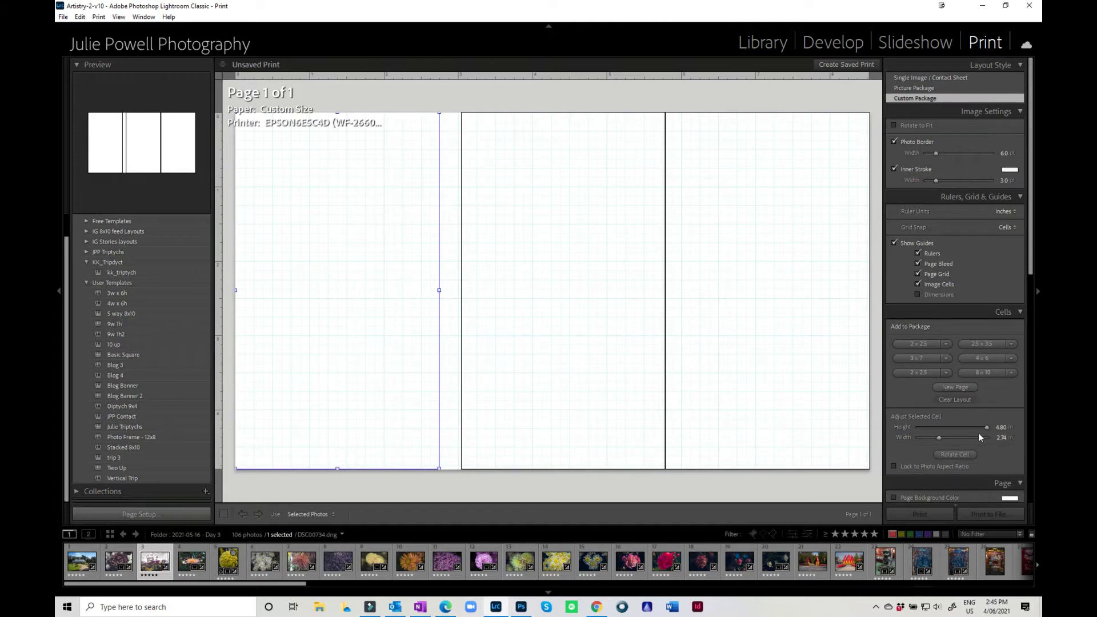
- Set the left cell's width to 2.80 in
{"action": "key", "text": "2"}
{"action": "key", "text": "0"}
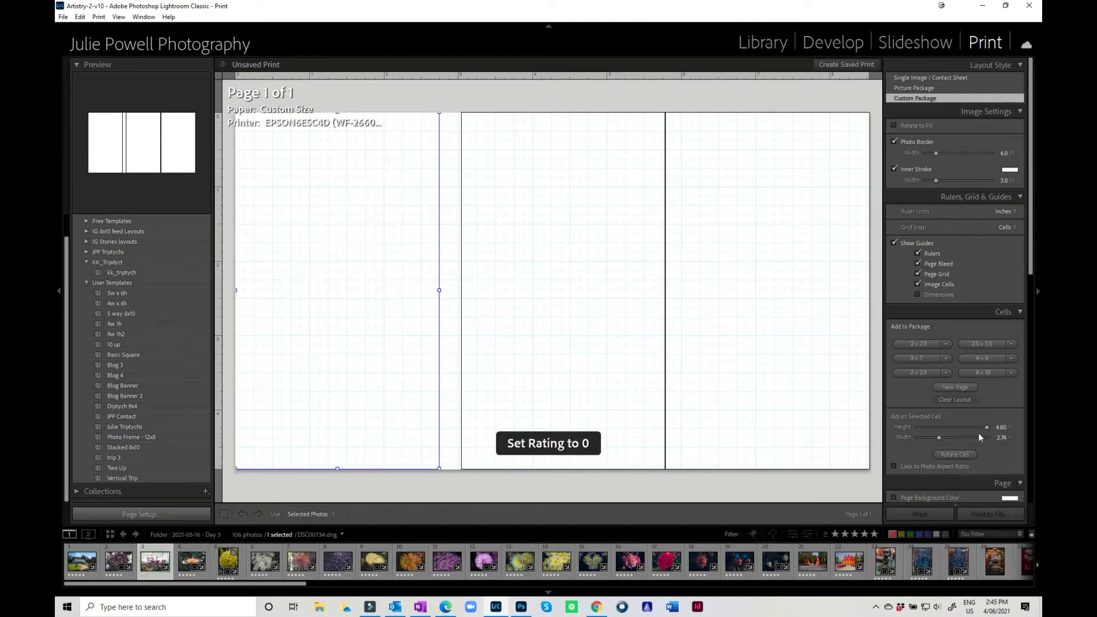
{"action": "left_click", "coordinate": [1002, 437]}
{"action": "type", "text": "2.80"}
{"action": "key", "text": "Return"}
- Select the middle cell and open its width value for editing
{"action": "scroll", "coordinate": [954, 286], "scroll_direction": "down", "scroll_amount": 5}
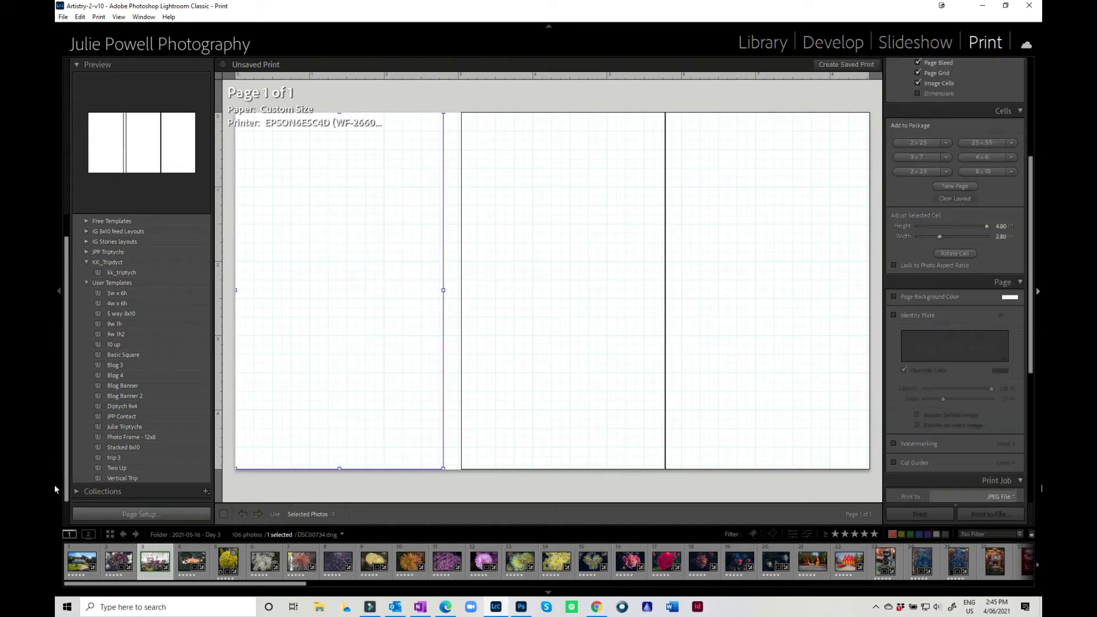
{"action": "left_click", "coordinate": [510, 350]}
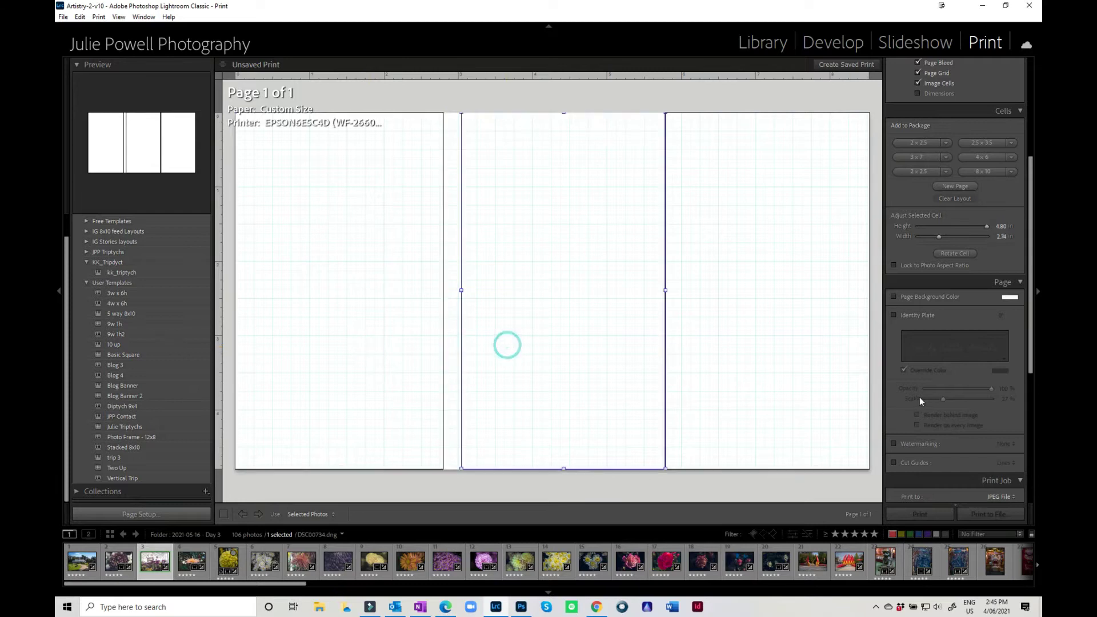
{"action": "left_click", "coordinate": [1001, 237]}
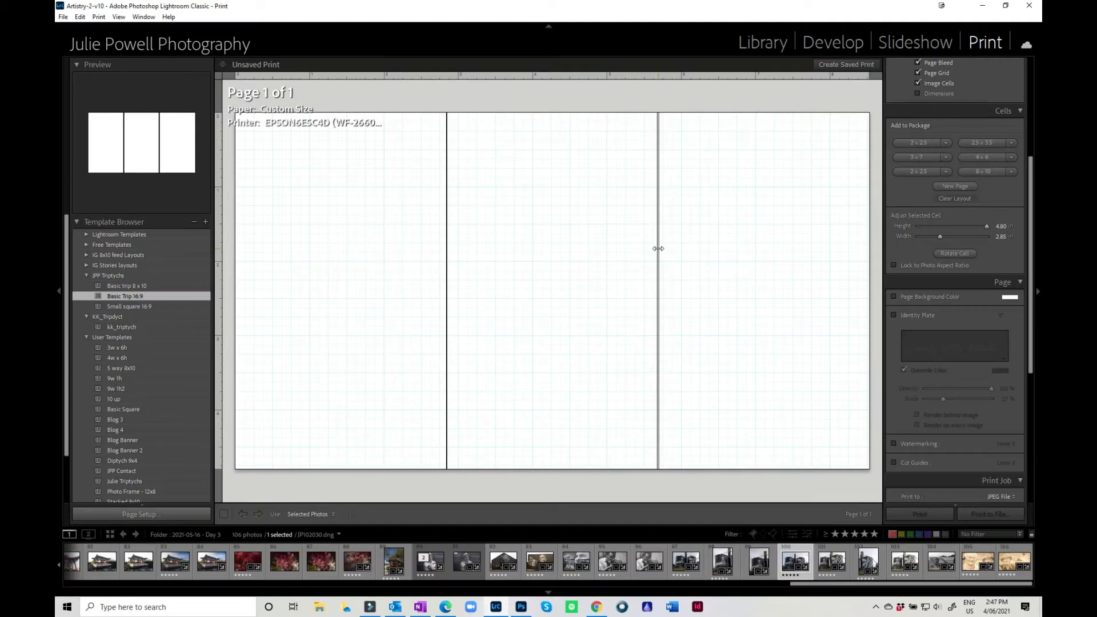
- Turn the photo border off and back on in the image settings
{"action": "scroll", "coordinate": [908, 209], "scroll_direction": "up", "scroll_amount": 4}
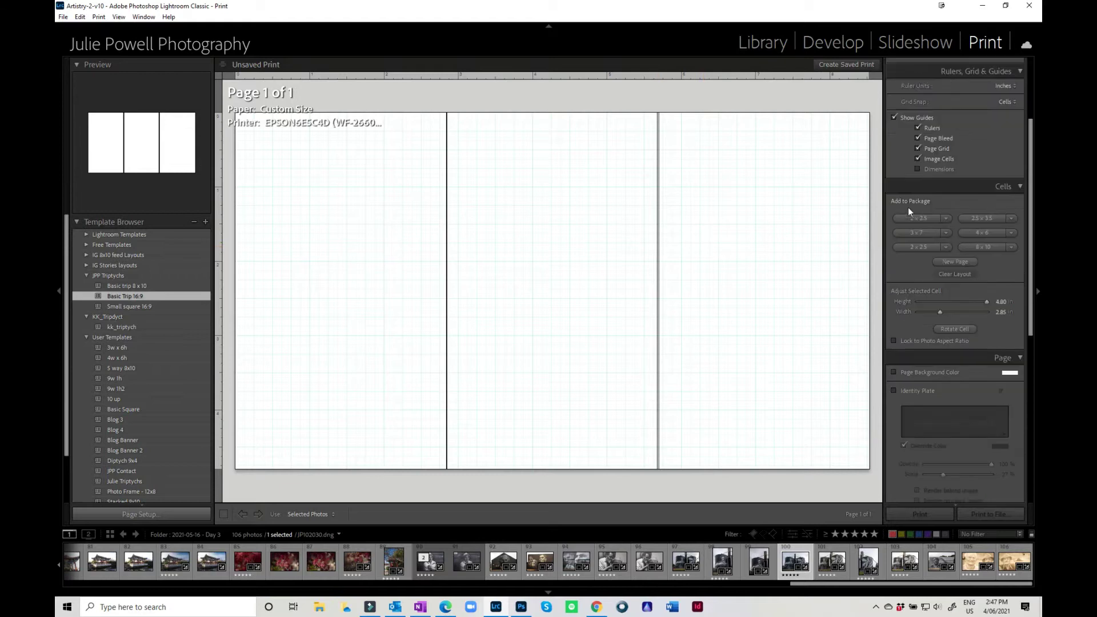
{"action": "scroll", "coordinate": [907, 207], "scroll_direction": "up", "scroll_amount": 2}
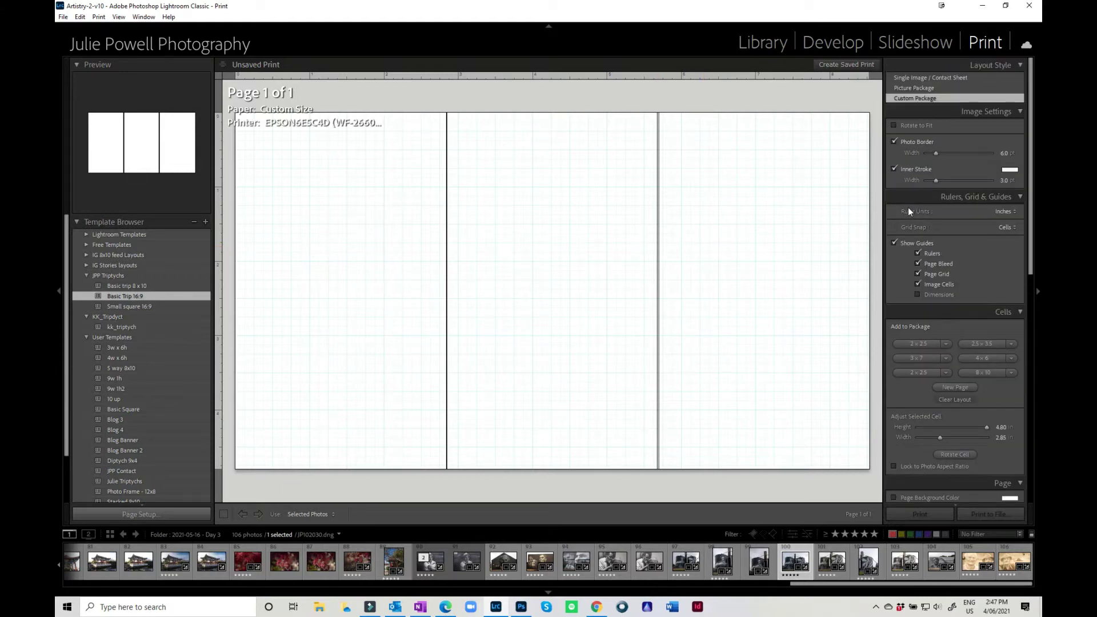
{"action": "left_click", "coordinate": [895, 142]}
{"action": "left_click", "coordinate": [894, 142]}
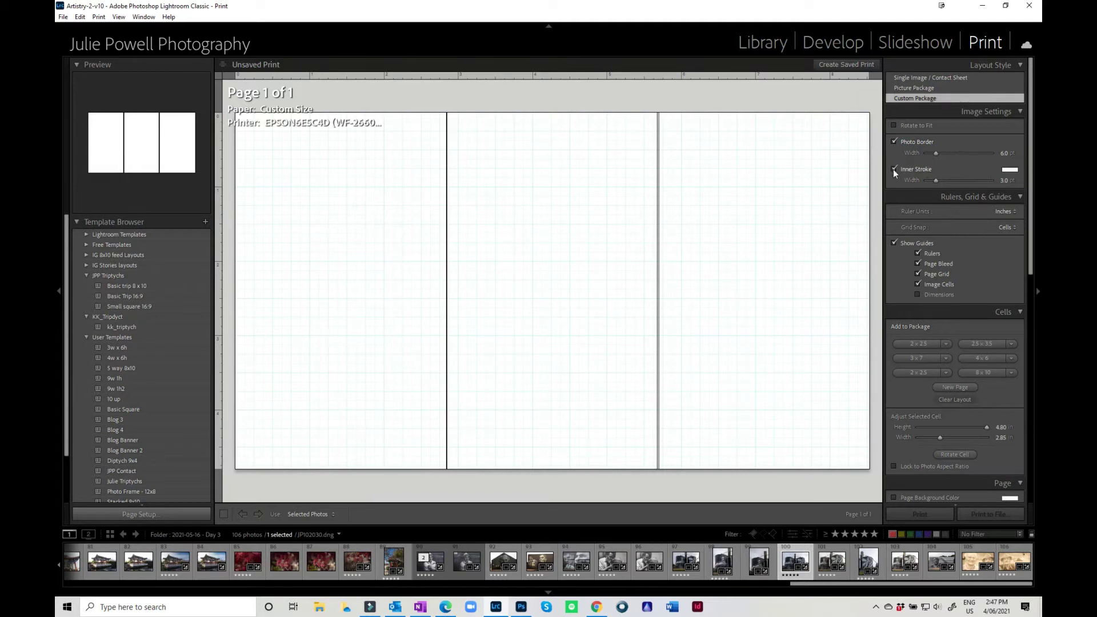
- Place the large pink flower photo in the middle cell, the purple daisies in the left and the greenhouse flowers in the right
{"action": "left_click_drag", "start_coordinate": [822, 587], "coordinate": [58, 588]}
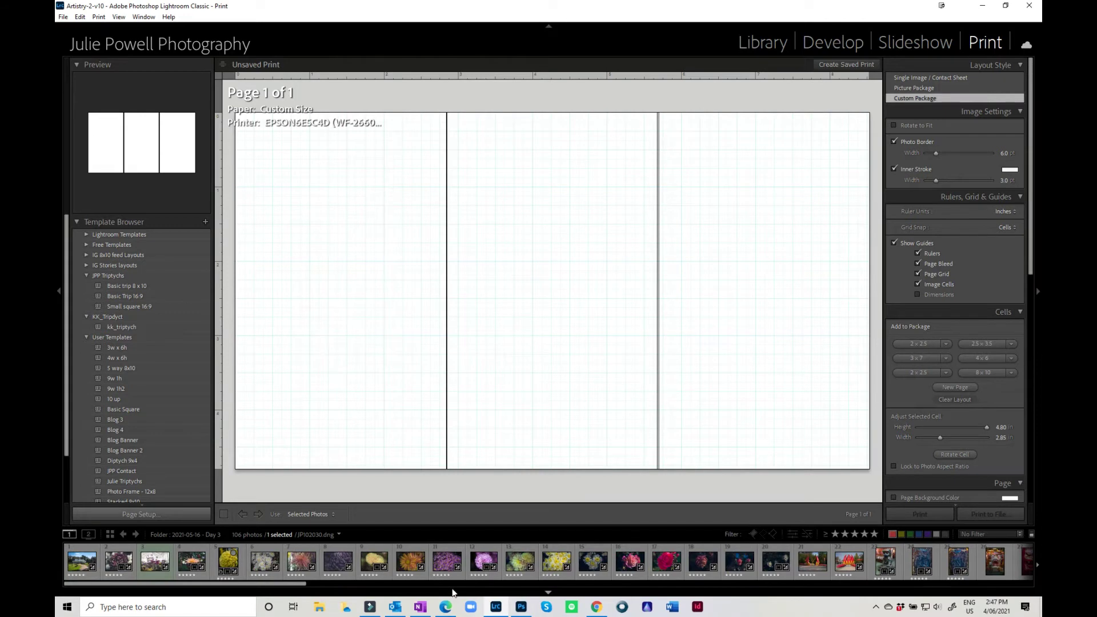
{"action": "left_click_drag", "start_coordinate": [475, 564], "coordinate": [502, 289]}
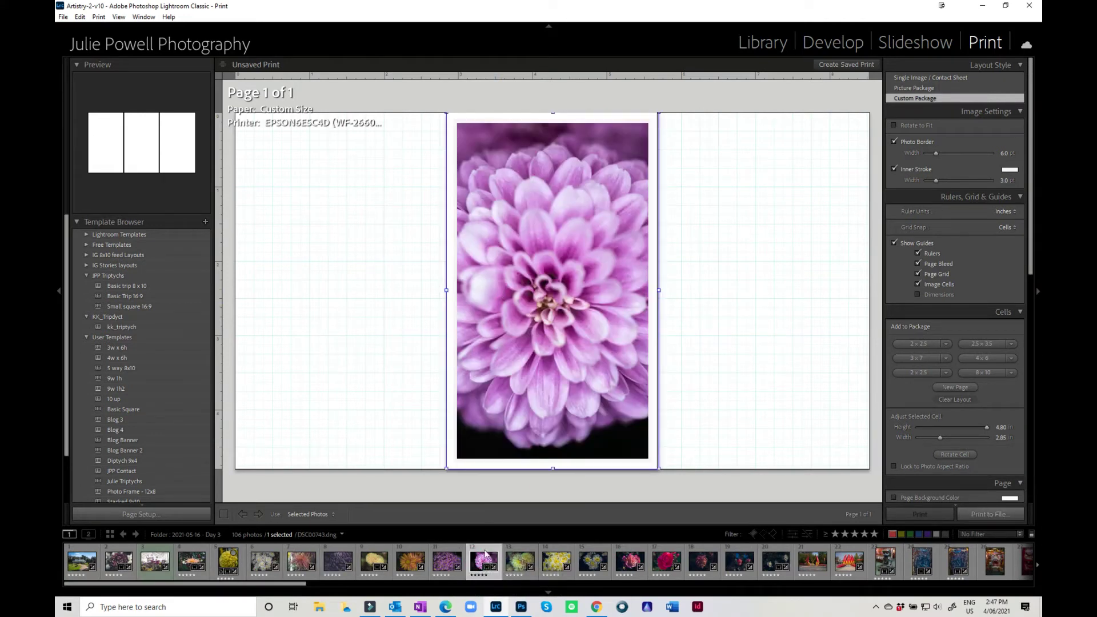
{"action": "left_click_drag", "start_coordinate": [442, 572], "coordinate": [315, 325]}
{"action": "left_click_drag", "start_coordinate": [154, 563], "coordinate": [730, 269]}
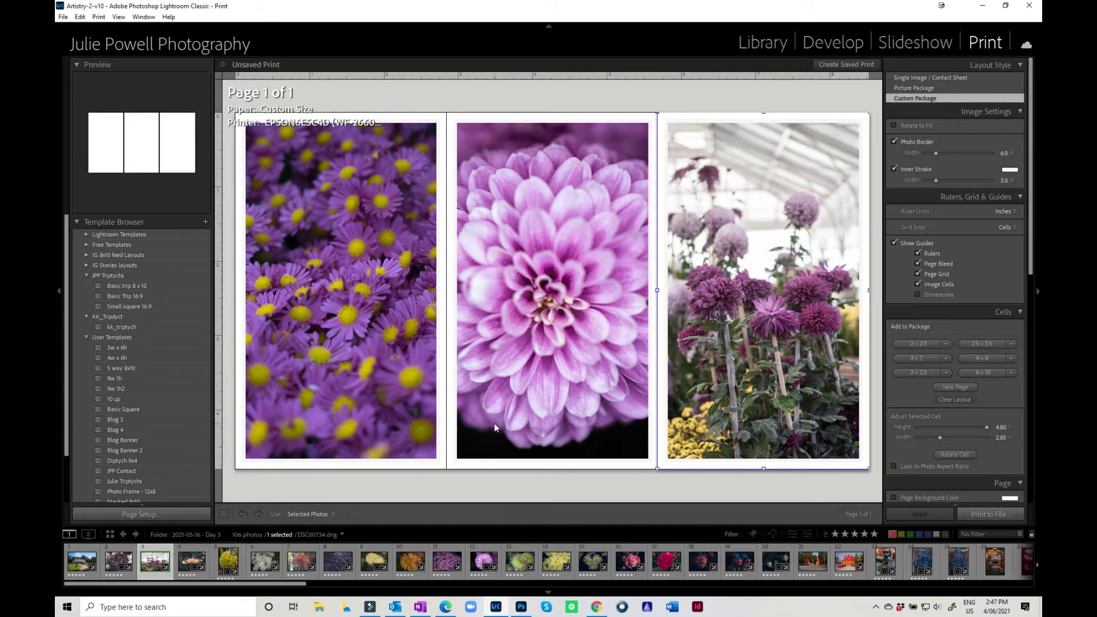
- Reposition the photos inside their three cells, shifting each image slightly to the right
{"action": "left_click_drag", "start_coordinate": [787, 334], "coordinate": [566, 299]}
{"action": "left_click", "coordinate": [552, 308]}
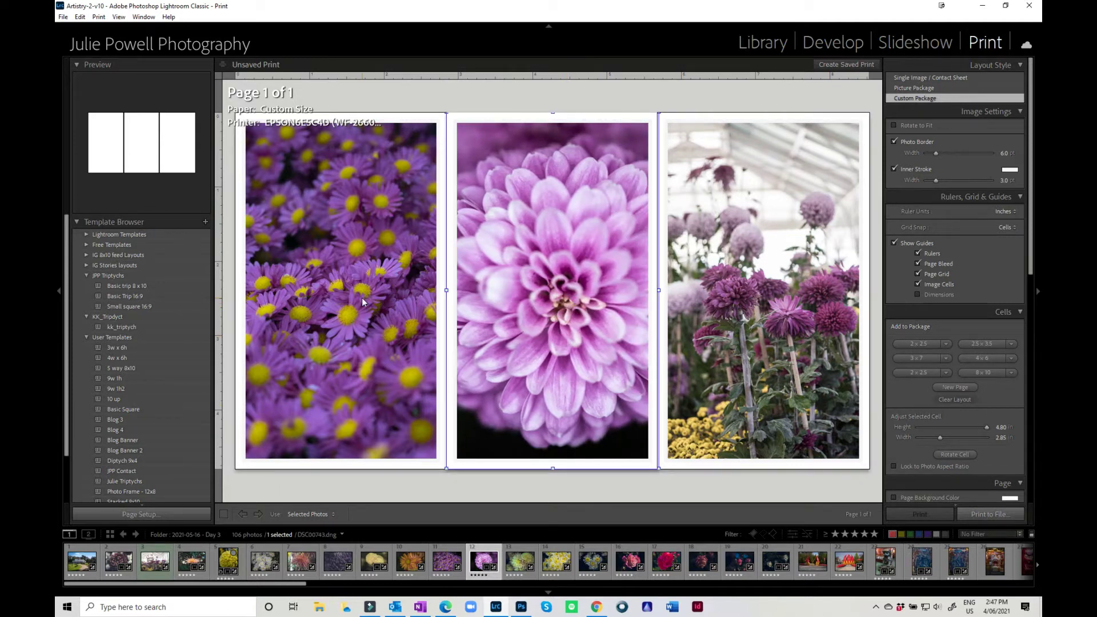
{"action": "left_click", "coordinate": [360, 300]}
{"action": "left_click_drag", "start_coordinate": [359, 302], "coordinate": [375, 291]}
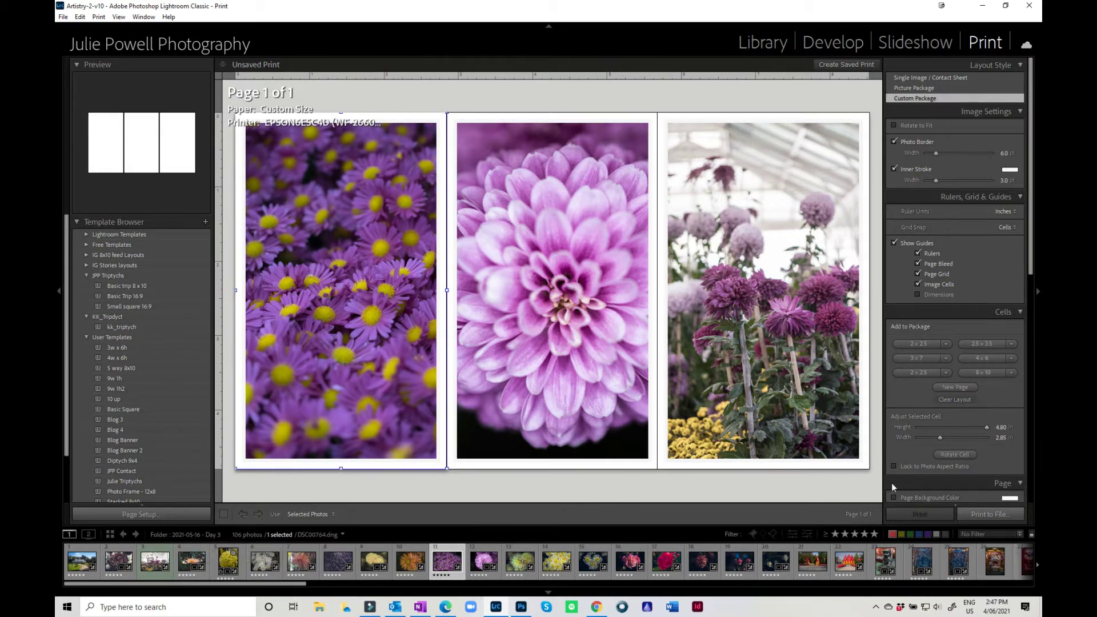
- Shift the large pink flower photo slightly to the left within the middle cell
{"action": "left_click", "coordinate": [578, 331]}
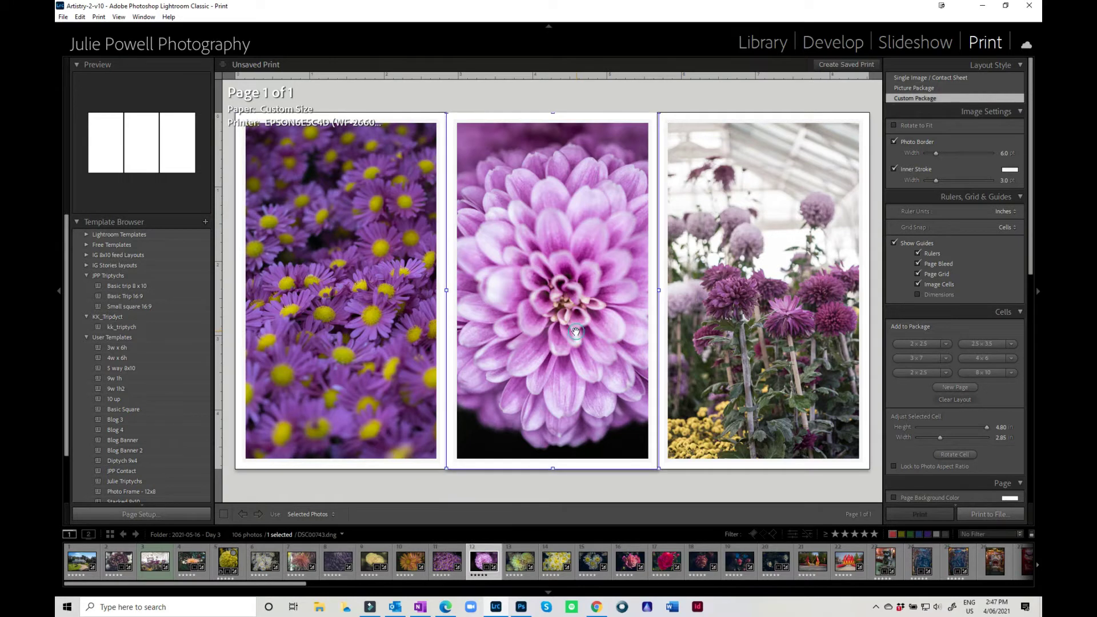
{"action": "left_click_drag", "start_coordinate": [576, 332], "coordinate": [574, 335]}
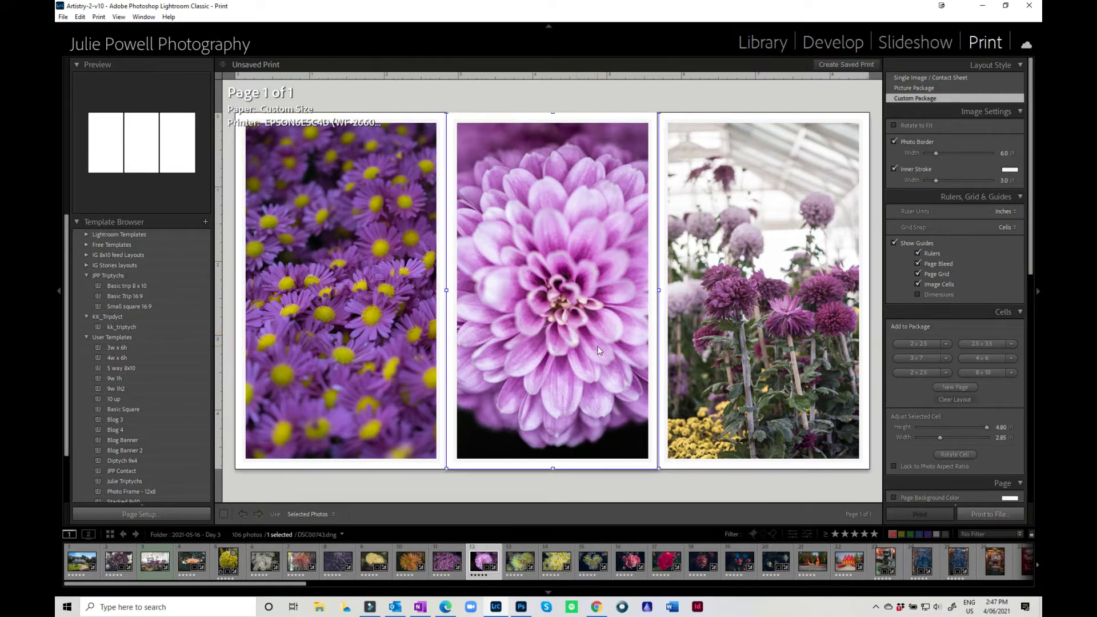
- Turn the inner stroke off and back on, and sample a pink-purple from the flower photo as its colour
{"action": "left_click", "coordinate": [895, 170]}
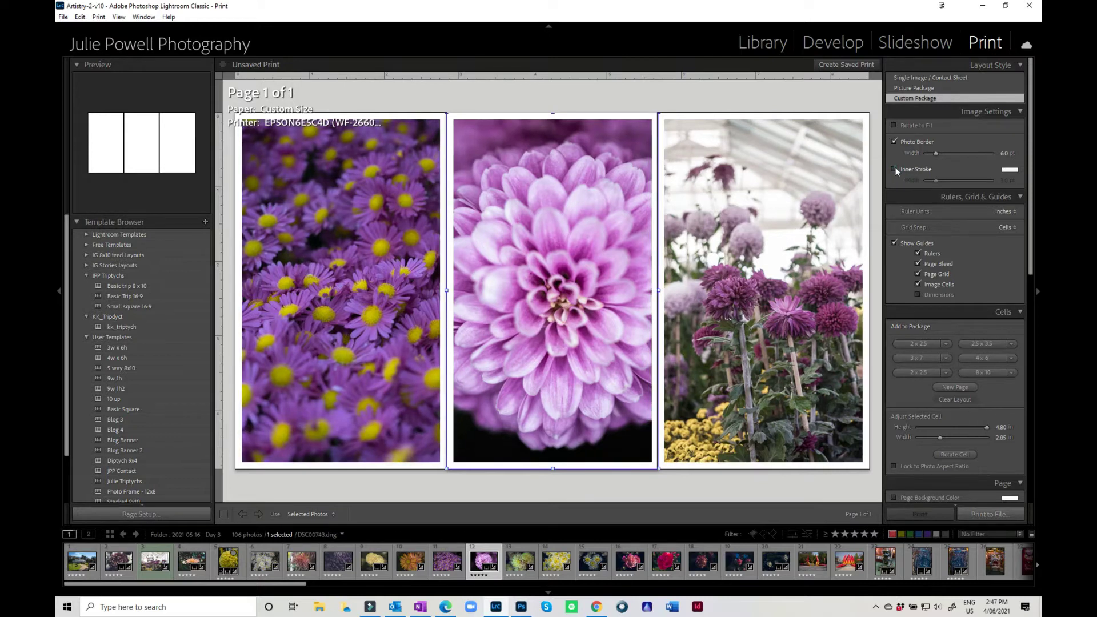
{"action": "left_click", "coordinate": [895, 170]}
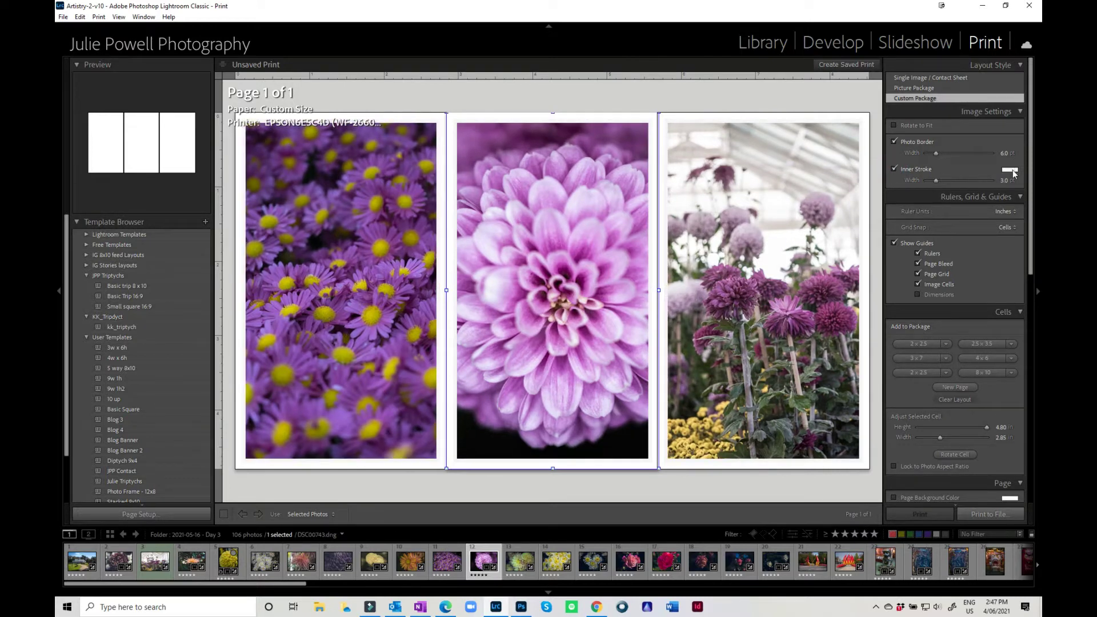
{"action": "left_click", "coordinate": [1011, 171]}
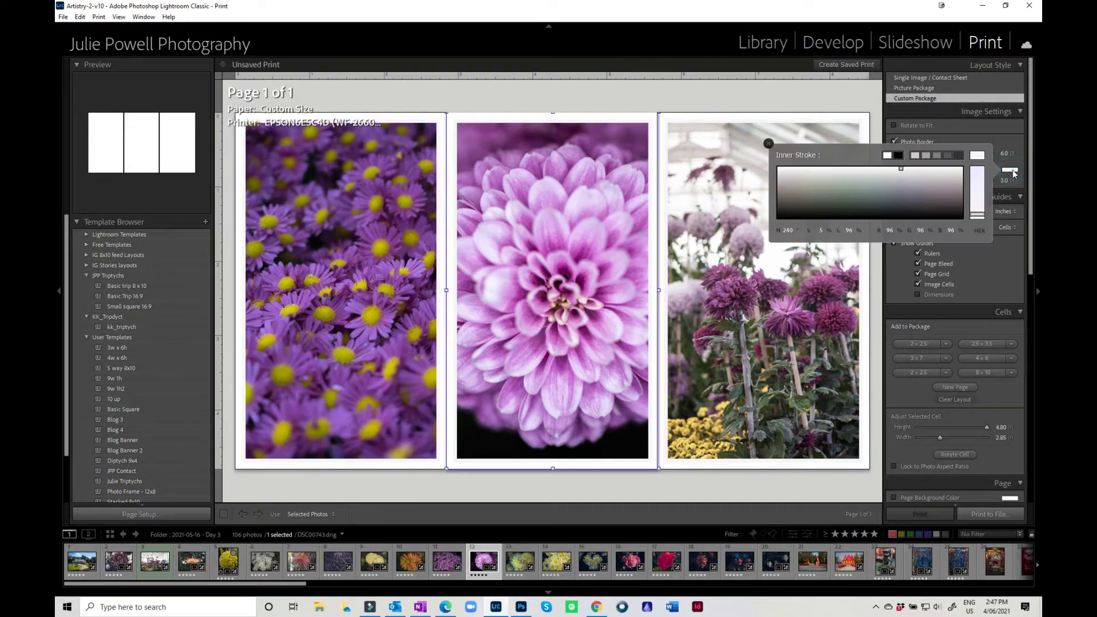
{"action": "left_click", "coordinate": [815, 189]}
{"action": "mouse_move", "coordinate": [816, 189]}
{"action": "left_mouse_down"}
{"action": "mouse_move", "coordinate": [619, 227]}
{"action": "mouse_move", "coordinate": [421, 191]}
{"action": "mouse_move", "coordinate": [527, 191]}
{"action": "left_mouse_up"}
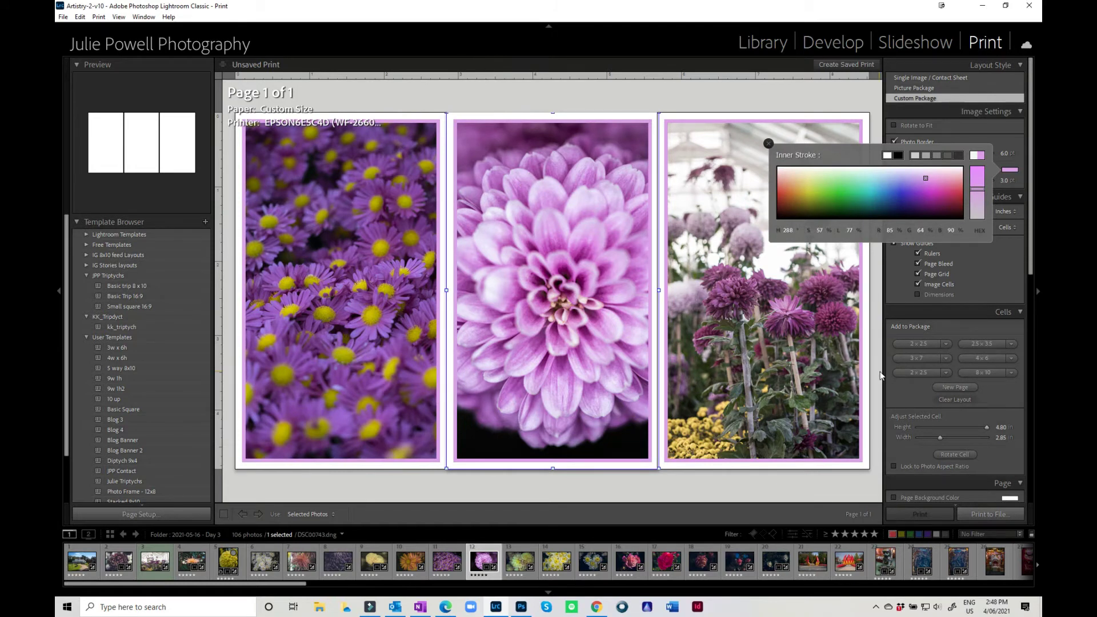
- Change the inner stroke colour to the light grey swatch and adjust its saturation to a pale lilac
{"action": "left_click", "coordinate": [916, 154]}
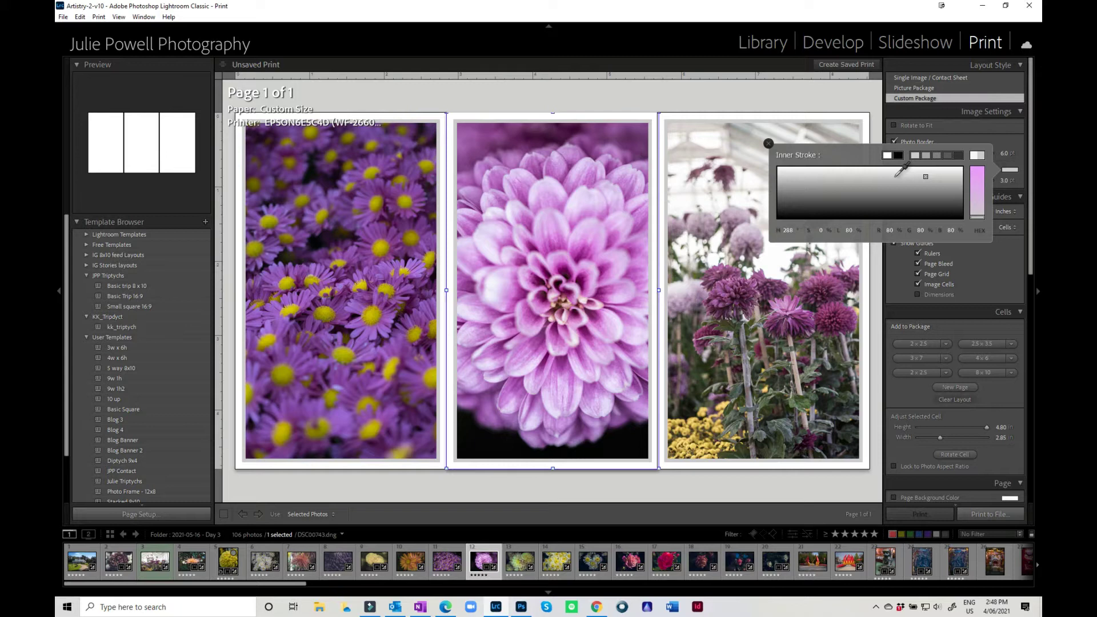
{"action": "left_click", "coordinate": [980, 192]}
{"action": "left_click_drag", "start_coordinate": [982, 190], "coordinate": [982, 205]}
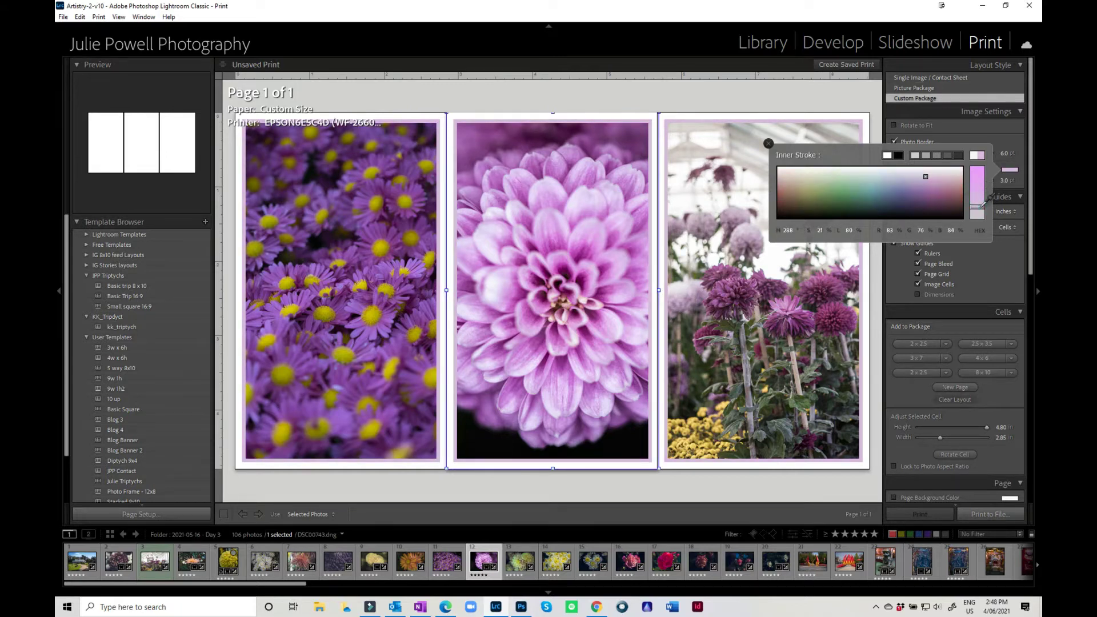
{"action": "left_click", "coordinate": [941, 126]}
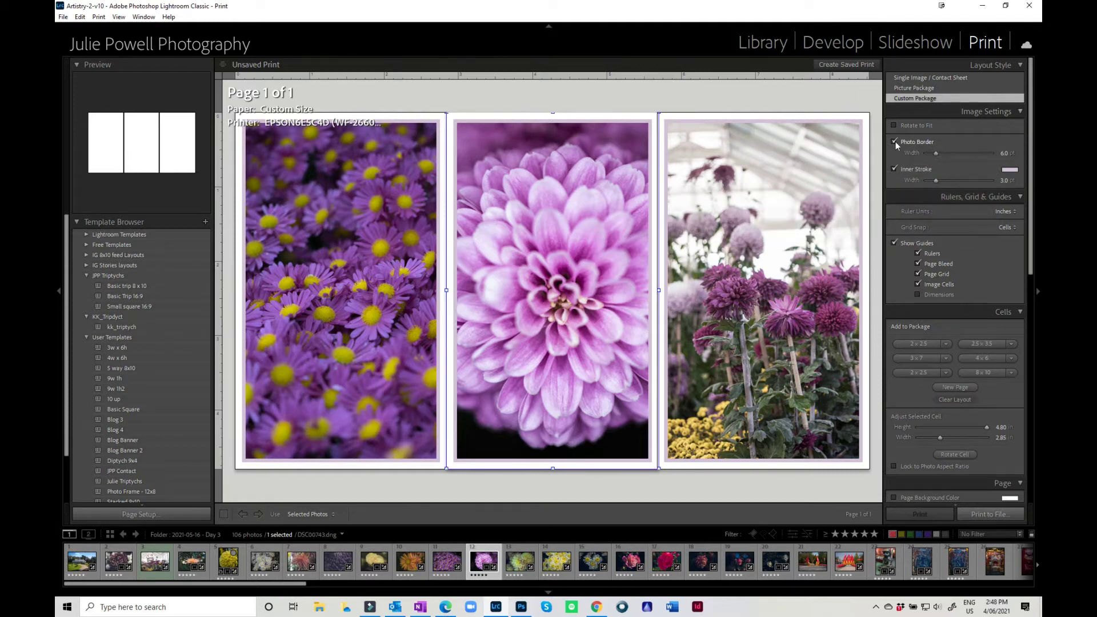
- Set the inner stroke width to 1.6 pt, switching the photo border and the guides off and back on
{"action": "left_click", "coordinate": [895, 141]}
{"action": "left_click", "coordinate": [895, 142]}
{"action": "mouse_move", "coordinate": [936, 153]}
{"action": "left_mouse_down"}
{"action": "mouse_move", "coordinate": [980, 155]}
{"action": "mouse_move", "coordinate": [928, 153]}
{"action": "mouse_move", "coordinate": [938, 153]}
{"action": "mouse_move", "coordinate": [931, 181]}
{"action": "mouse_move", "coordinate": [959, 184]}
{"action": "mouse_move", "coordinate": [931, 182]}
{"action": "left_mouse_up"}
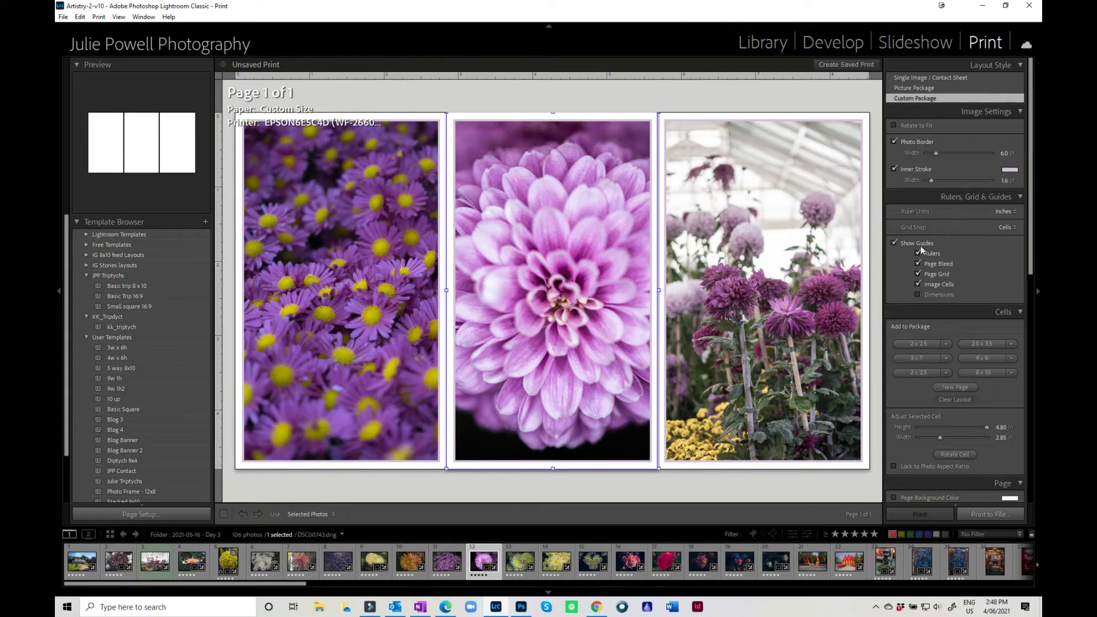
{"action": "left_click", "coordinate": [895, 243]}
{"action": "left_click", "coordinate": [896, 245]}
- Load the Basic trip 8 x 10 template and place the white daisies left, the green bloom in the middle and the cream chrysanthemums right
{"action": "left_click", "coordinate": [171, 286]}
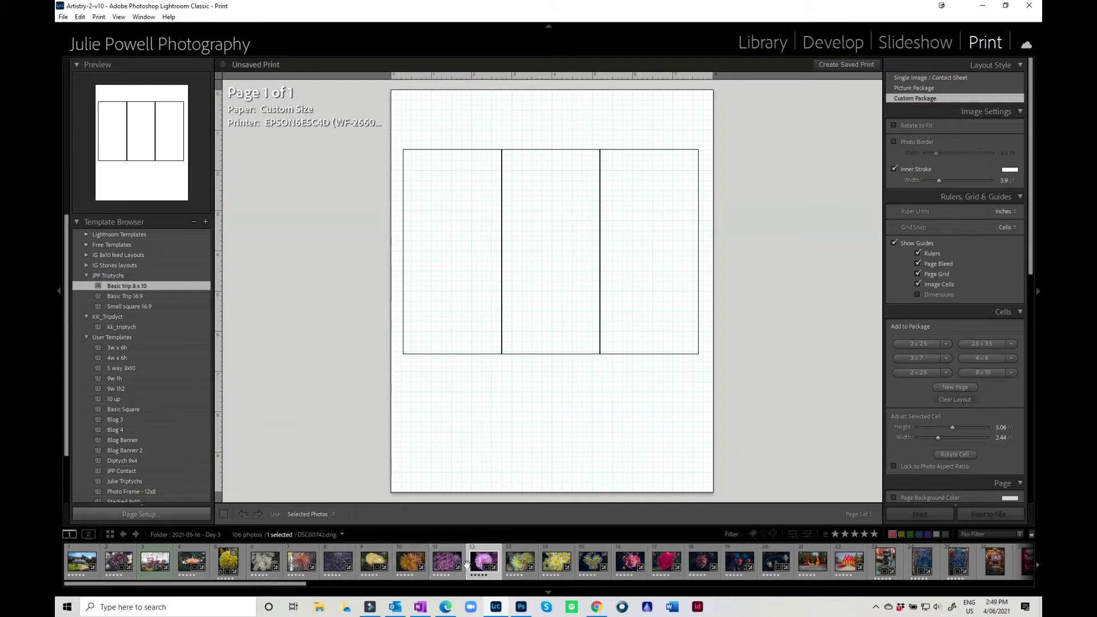
{"action": "left_click", "coordinate": [552, 568]}
{"action": "left_click_drag", "start_coordinate": [552, 569], "coordinate": [437, 227]}
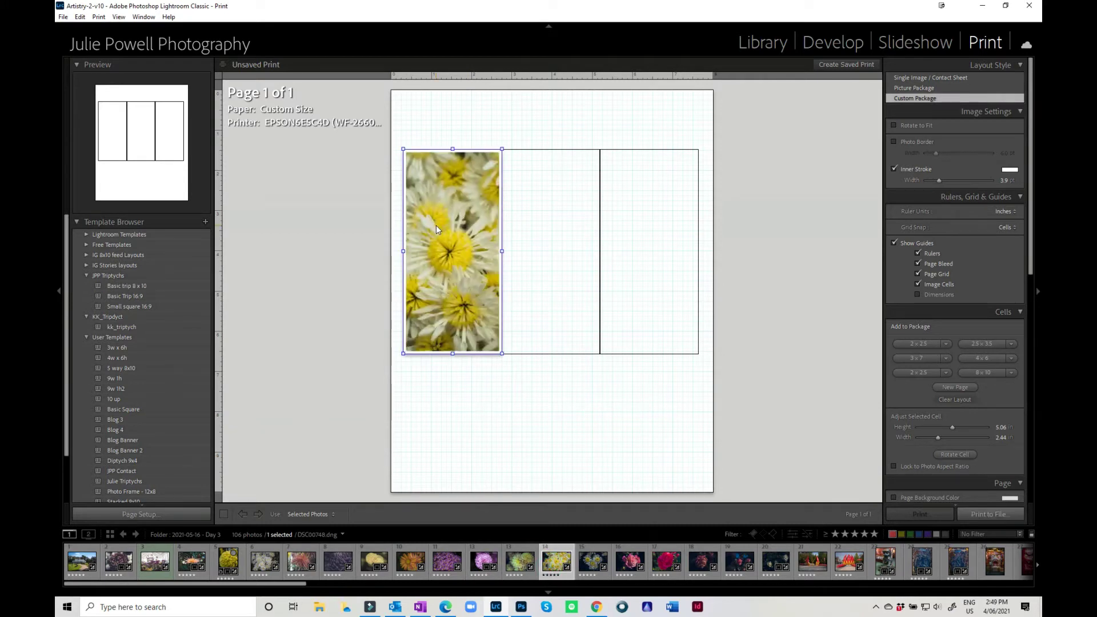
{"action": "left_click_drag", "start_coordinate": [519, 565], "coordinate": [548, 247]}
{"action": "left_click_drag", "start_coordinate": [374, 561], "coordinate": [648, 268]}
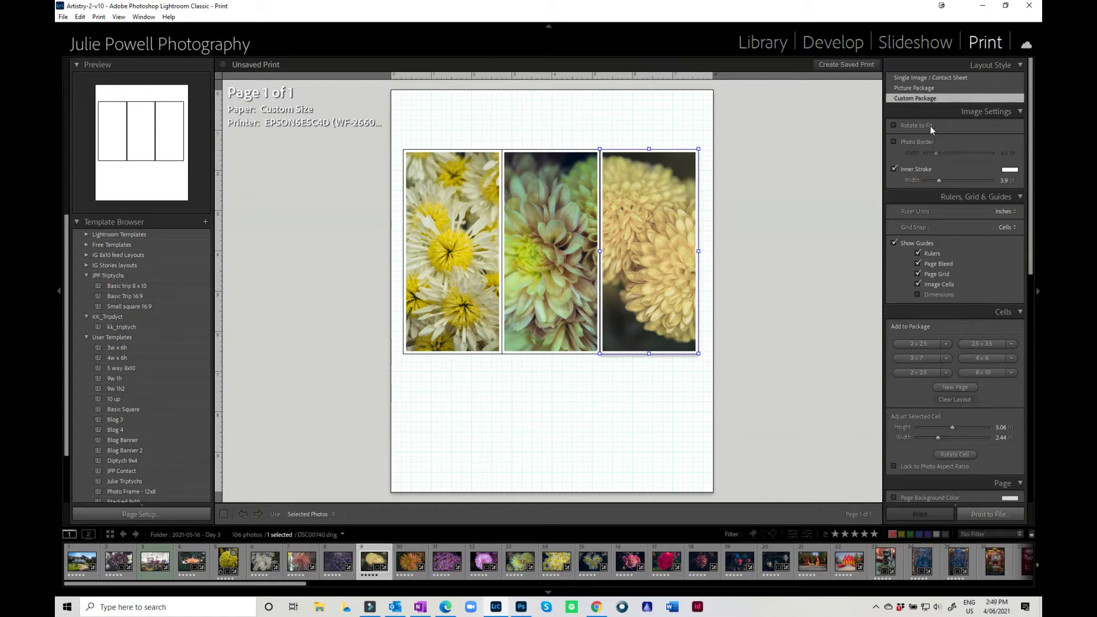
- Turn the photo border on and off again in the image settings
{"action": "left_click", "coordinate": [894, 141]}
{"action": "left_click", "coordinate": [894, 141]}
- Enable the identity plate on the page, switching it off and on once to compare
{"action": "left_click_drag", "start_coordinate": [1031, 192], "coordinate": [1031, 350]}
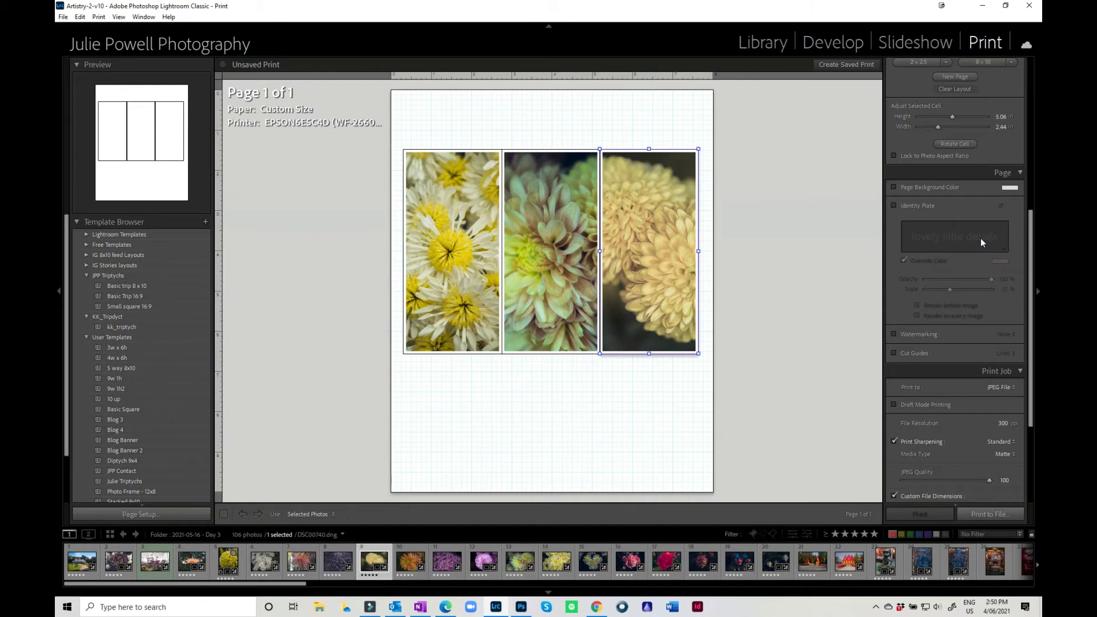
{"action": "left_click", "coordinate": [895, 206]}
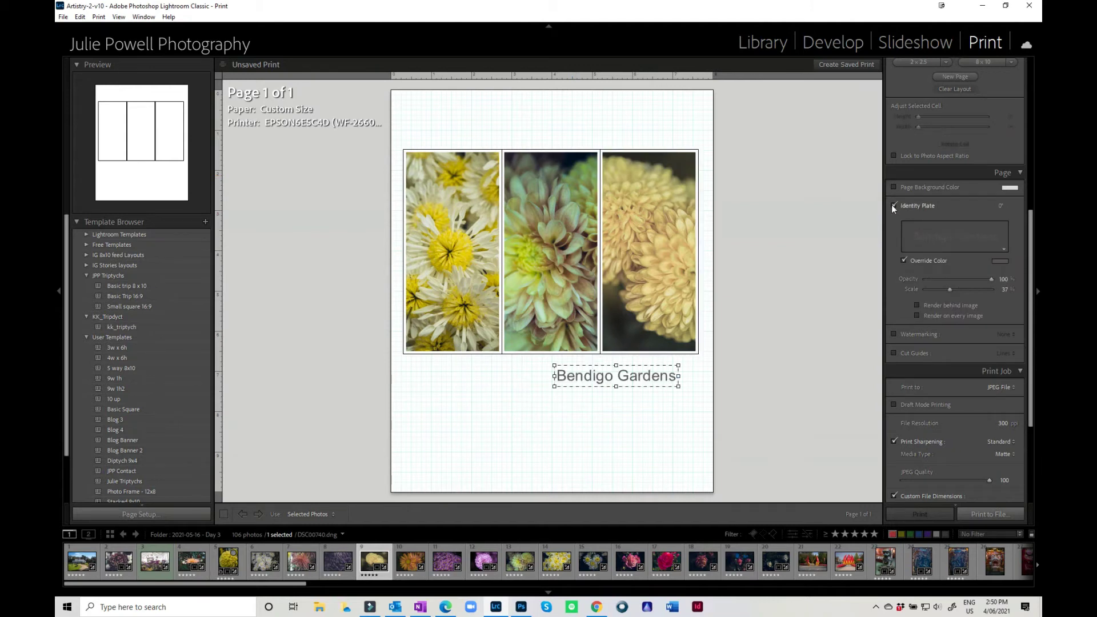
{"action": "left_click", "coordinate": [895, 205]}
{"action": "left_click", "coordinate": [895, 205]}
- Open the identity plate text for editing, load the Soft & Pretty 1 style and use the Braisetto font
{"action": "double_click", "coordinate": [636, 381]}
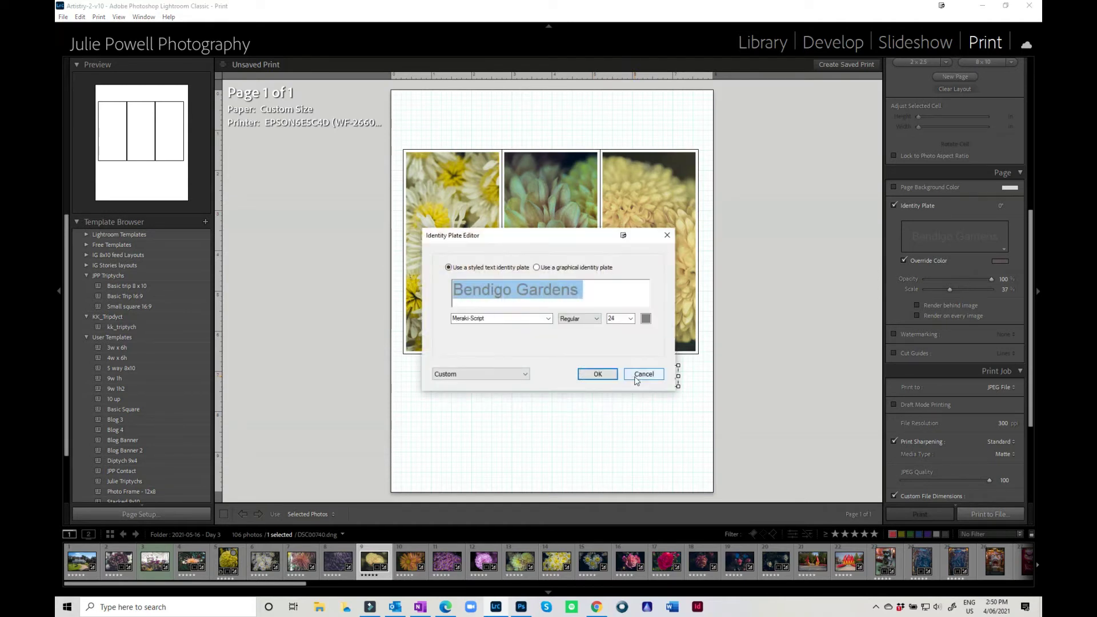
{"action": "left_click", "coordinate": [524, 374]}
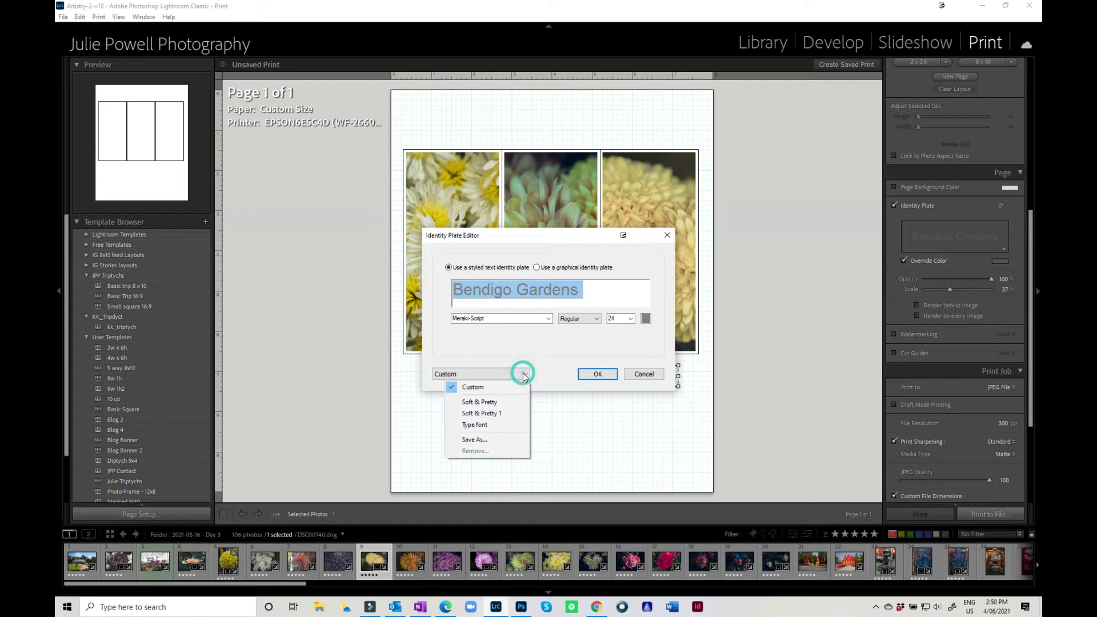
{"action": "left_click", "coordinate": [480, 414]}
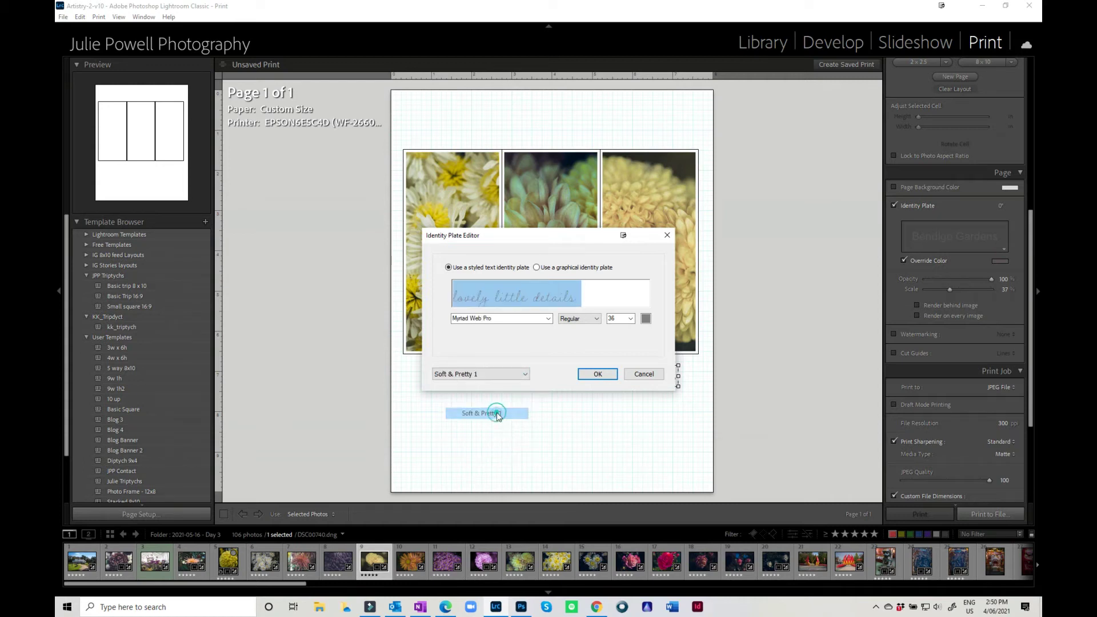
{"action": "left_click", "coordinate": [548, 319]}
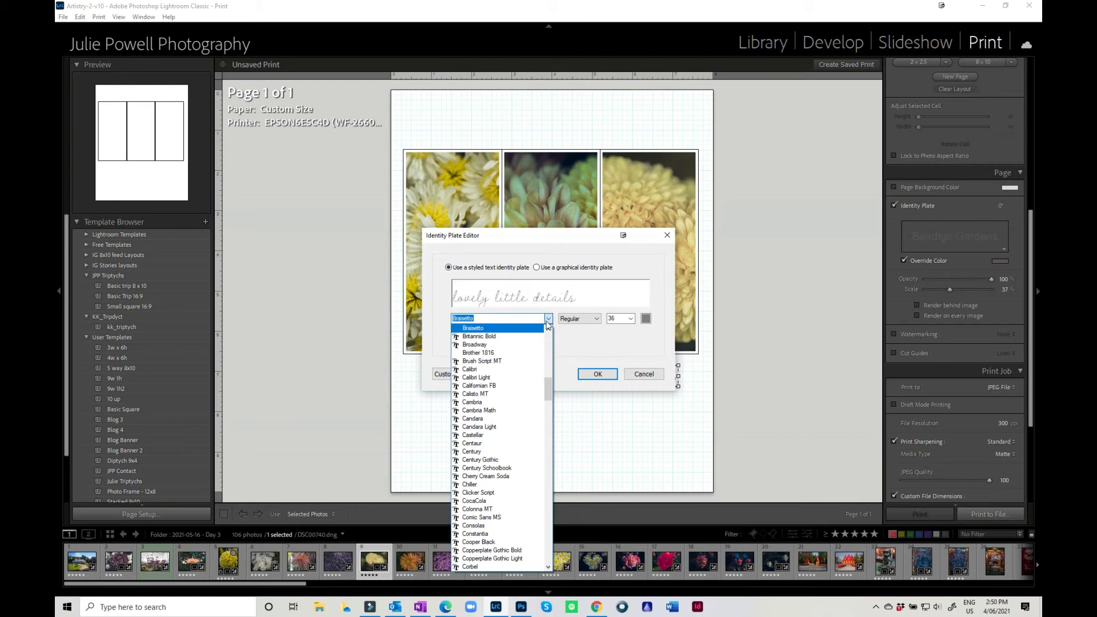
{"action": "left_click", "coordinate": [593, 295]}
{"action": "left_click", "coordinate": [578, 296]}
{"action": "left_click", "coordinate": [572, 299]}
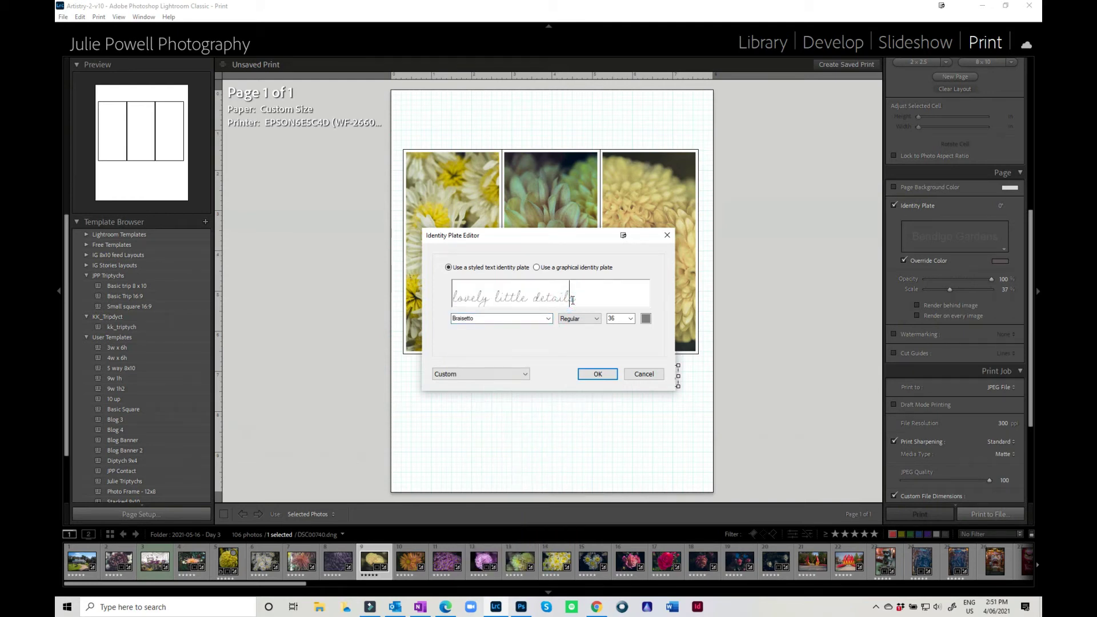
{"action": "left_click", "coordinate": [548, 319]}
{"action": "left_click", "coordinate": [494, 345]}
- Replace the identity plate text with "Bendigo Gardens" and apply it to the page
{"action": "left_click_drag", "start_coordinate": [577, 300], "coordinate": [434, 303]}
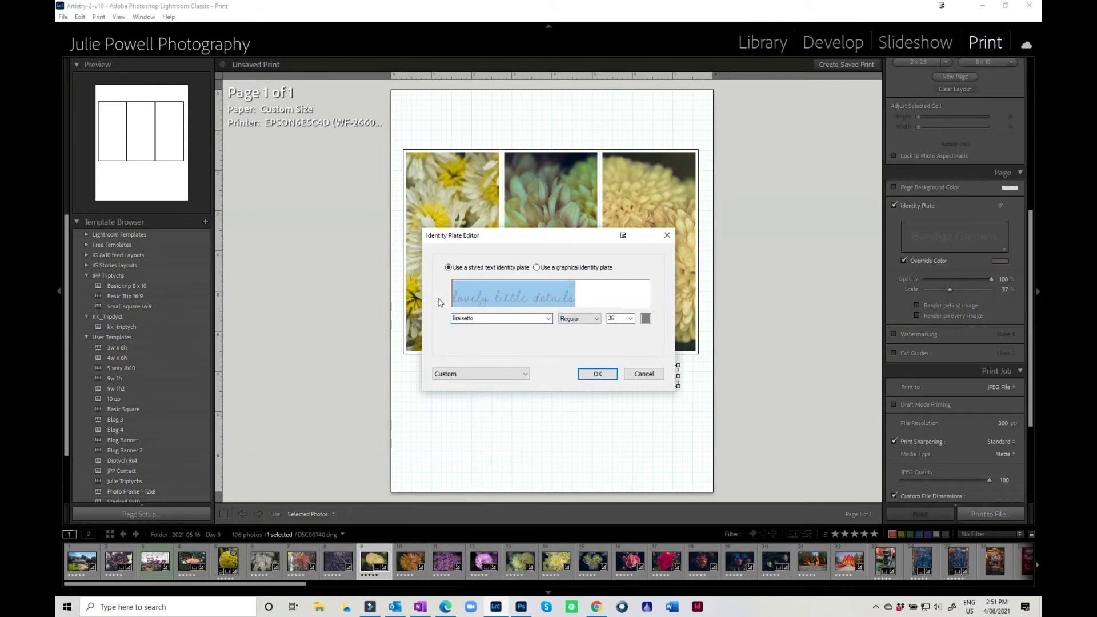
{"action": "type", "text": "Bendi"}
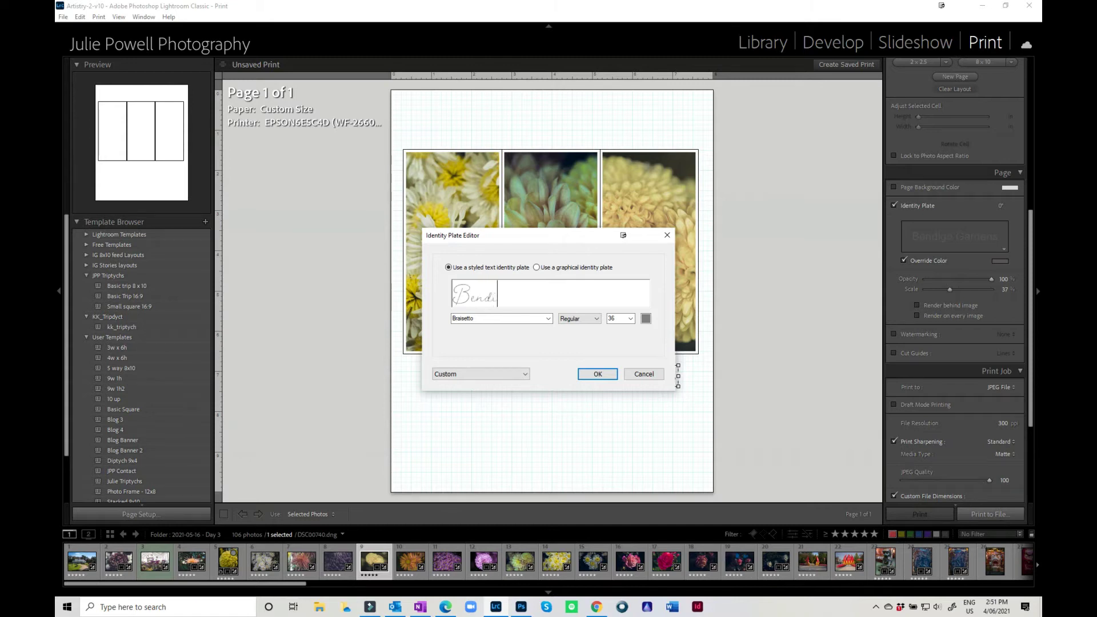
{"action": "type", "text": "go Gardens"}
{"action": "left_click", "coordinate": [597, 374]}
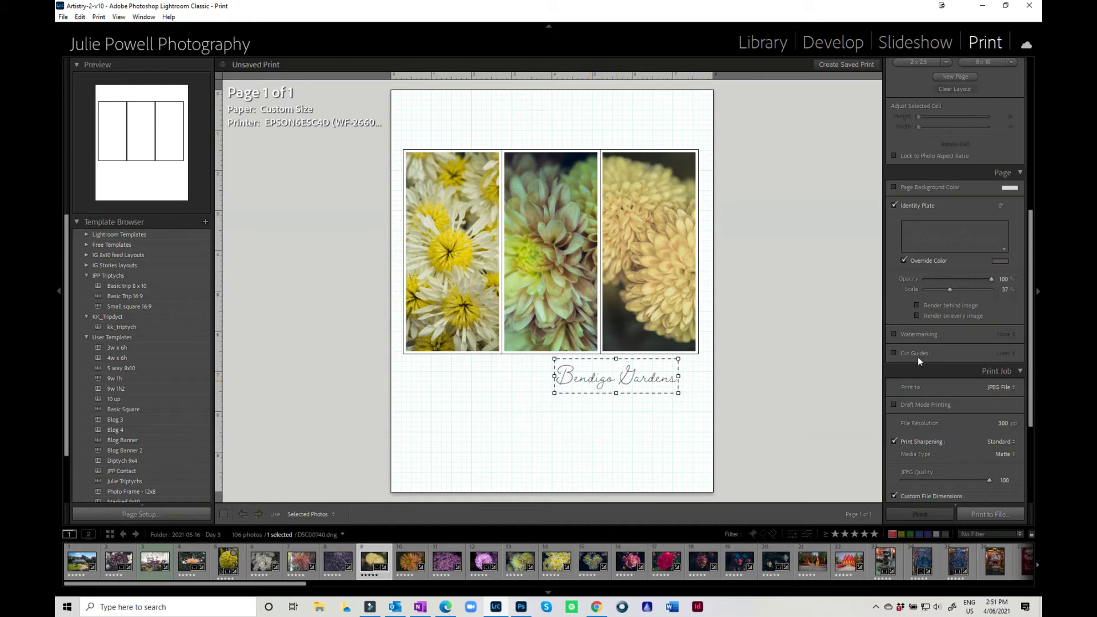
- Switch the identity plate and its colour override off and back on
{"action": "left_click", "coordinate": [894, 205]}
{"action": "left_click", "coordinate": [895, 206]}
{"action": "left_click", "coordinate": [904, 260]}
{"action": "left_click", "coordinate": [904, 260]}
- Set the identity plate's override colour to a dark reddish brown sampled from the flower photos
{"action": "left_click", "coordinate": [999, 263]}
{"action": "left_click", "coordinate": [1003, 262]}
{"action": "left_click", "coordinate": [1003, 261]}
{"action": "left_click_drag", "start_coordinate": [790, 270], "coordinate": [576, 234]}
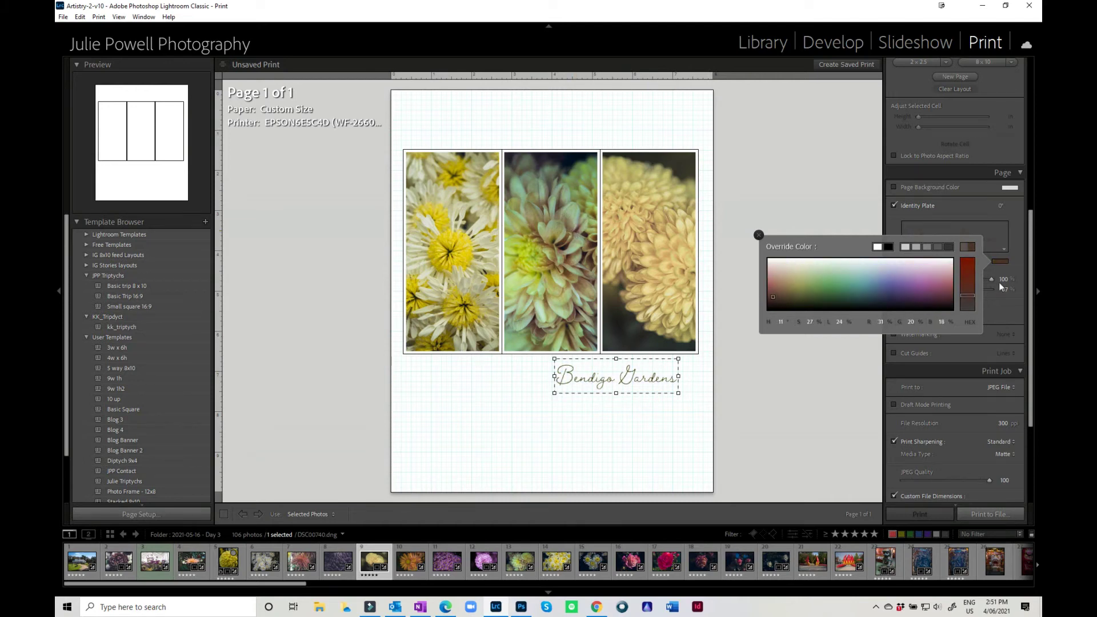
{"action": "left_click", "coordinate": [1015, 271]}
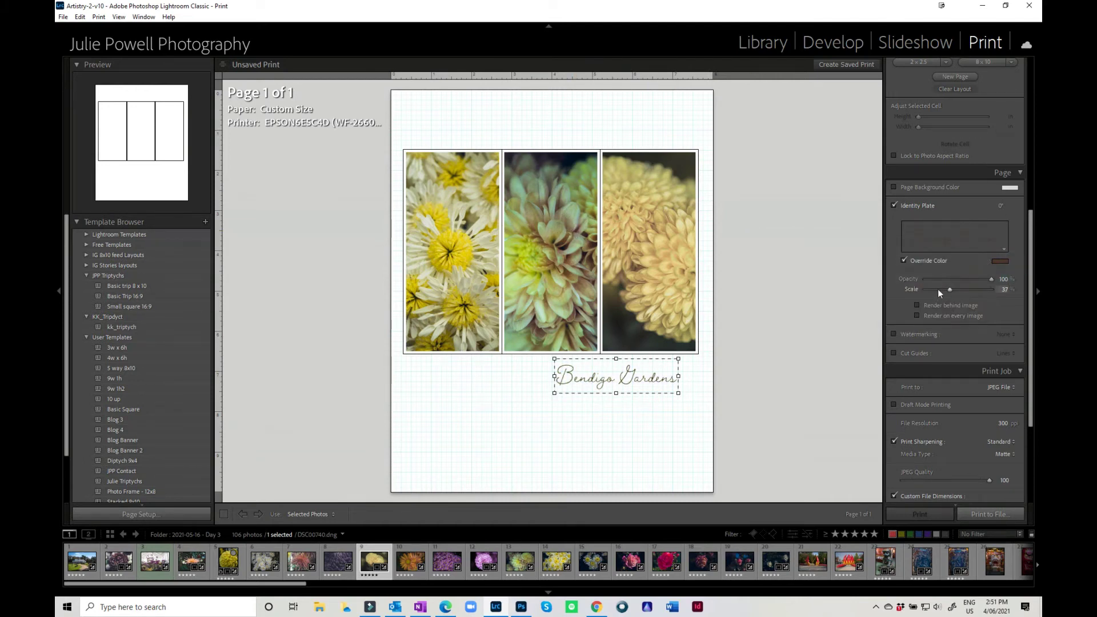
- Scale the identity plate to 35% and move it beneath the triptych, near the right photo's outer edge
{"action": "left_click_drag", "start_coordinate": [991, 278], "coordinate": [1022, 286]}
{"action": "mouse_move", "coordinate": [954, 292]}
{"action": "left_mouse_down"}
{"action": "mouse_move", "coordinate": [983, 291]}
{"action": "mouse_move", "coordinate": [946, 289]}
{"action": "left_mouse_up"}
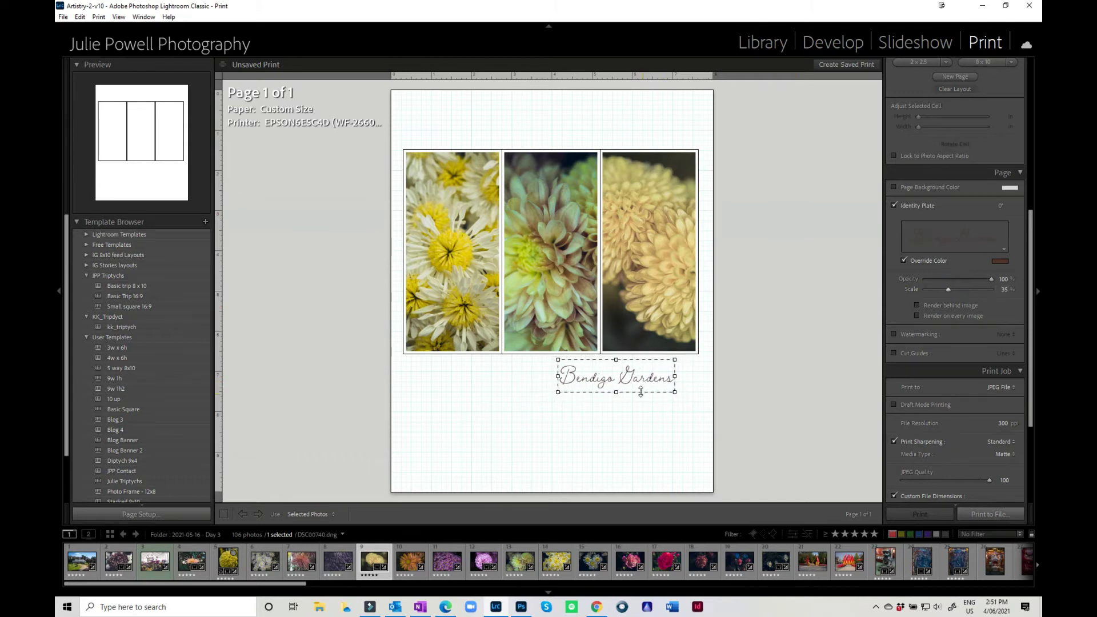
{"action": "left_click_drag", "start_coordinate": [634, 379], "coordinate": [660, 366]}
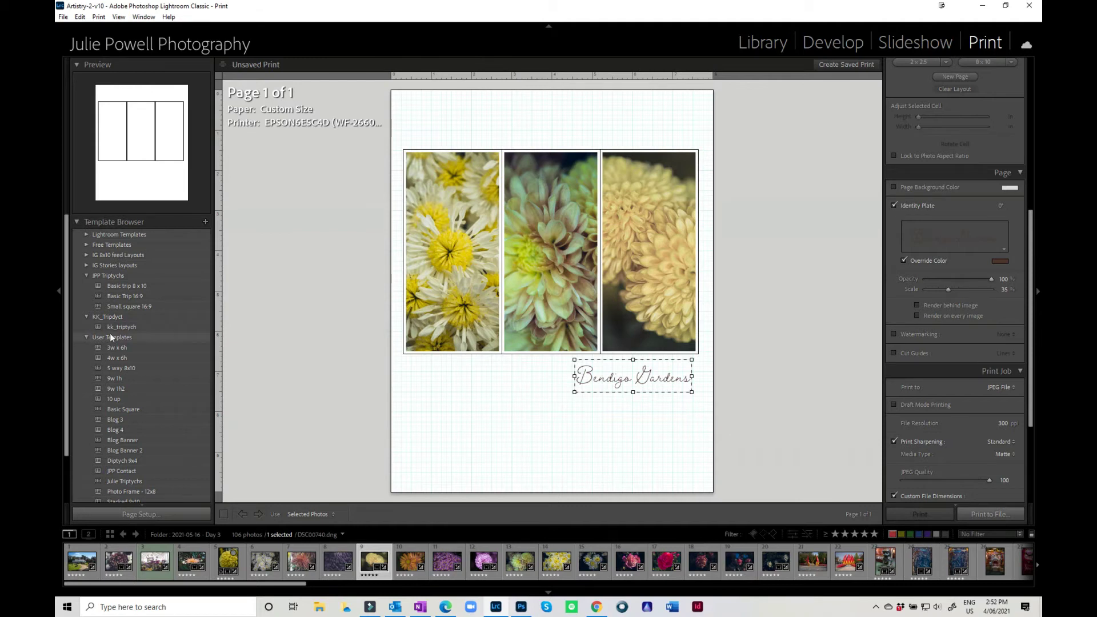
- Load the Blog Banner template and extend the tall centre cell and small upper-right cells to close the gaps beneath them
{"action": "scroll", "coordinate": [163, 355], "scroll_direction": "down", "scroll_amount": 1}
{"action": "left_click", "coordinate": [114, 426]}
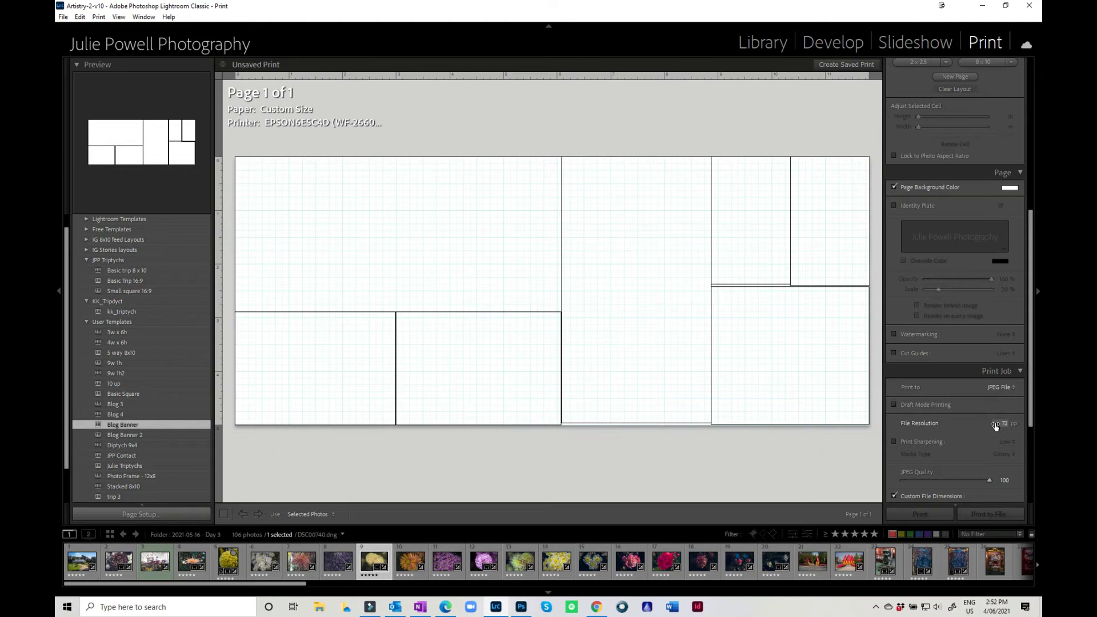
{"action": "left_click", "coordinate": [638, 423]}
{"action": "left_click", "coordinate": [747, 257]}
{"action": "left_click_drag", "start_coordinate": [751, 284], "coordinate": [831, 262]}
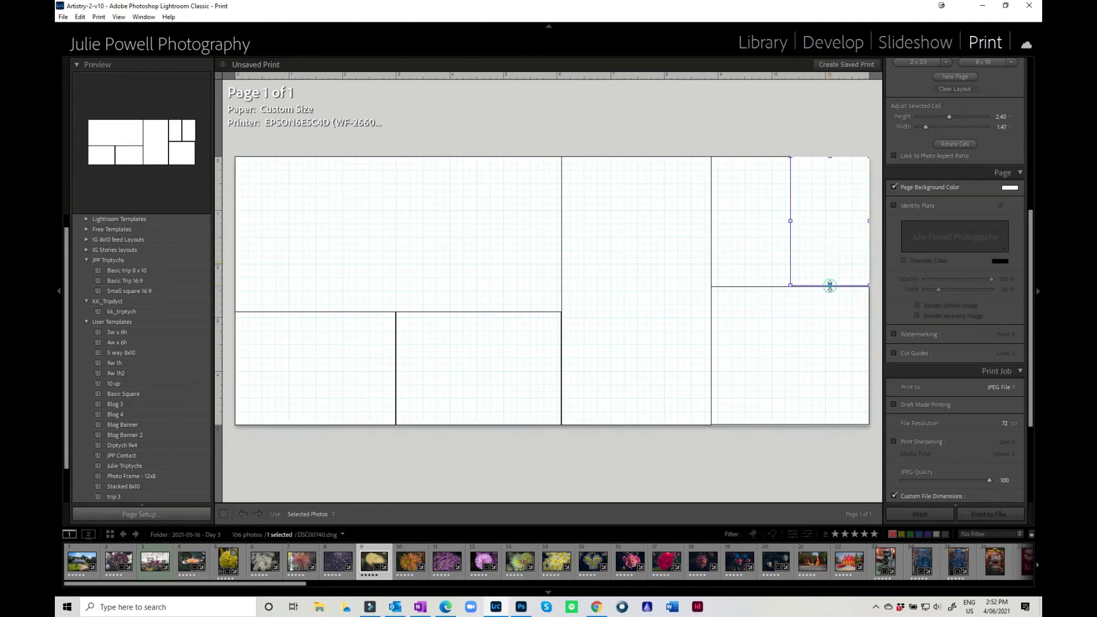
- Place the orange spider chrysanthemum photo in the large upper-left cell and the greenhouse flowers in the lower-right cell
{"action": "left_click", "coordinate": [412, 229]}
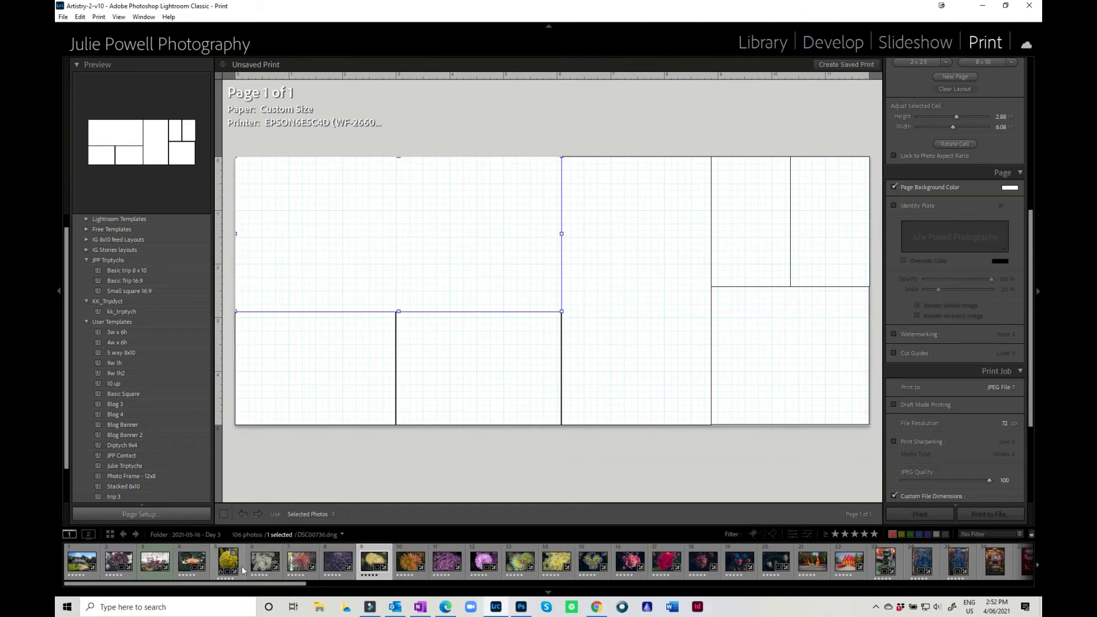
{"action": "left_click_drag", "start_coordinate": [184, 566], "coordinate": [332, 239]}
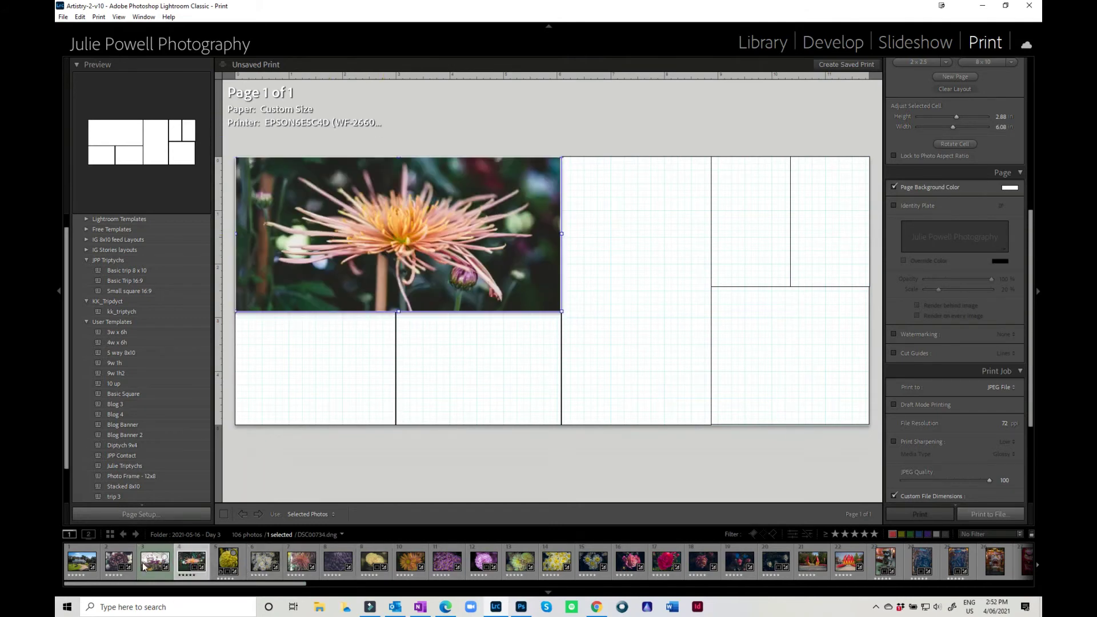
{"action": "left_click_drag", "start_coordinate": [155, 563], "coordinate": [787, 382]}
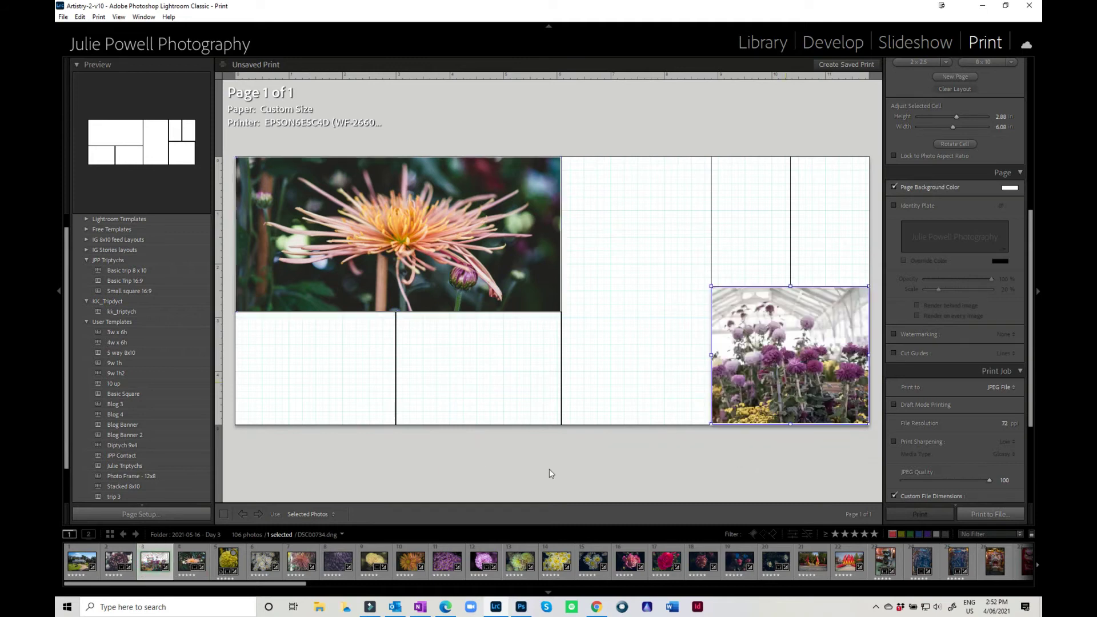
- Fill the tall centre cell with the yellow bloom, the two lower-left cells with pink and orange flowers, and the narrow cells with green and white ones
{"action": "left_click_drag", "start_coordinate": [227, 561], "coordinate": [671, 295]}
{"action": "left_click_drag", "start_coordinate": [302, 566], "coordinate": [318, 374]}
{"action": "left_click_drag", "start_coordinate": [410, 563], "coordinate": [466, 394]}
{"action": "left_click_drag", "start_coordinate": [514, 562], "coordinate": [756, 223]}
{"action": "left_click_drag", "start_coordinate": [599, 566], "coordinate": [837, 242]}
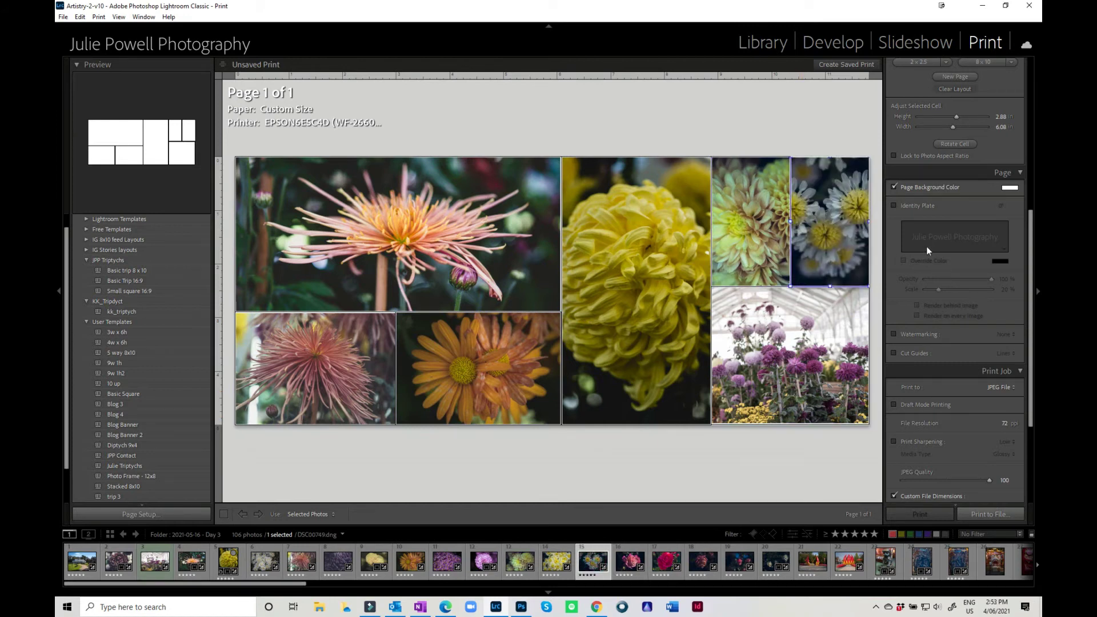
- Turn on the identity plate for the blog banner and replace its text with "Flowers are pretty"
{"action": "left_click", "coordinate": [895, 205]}
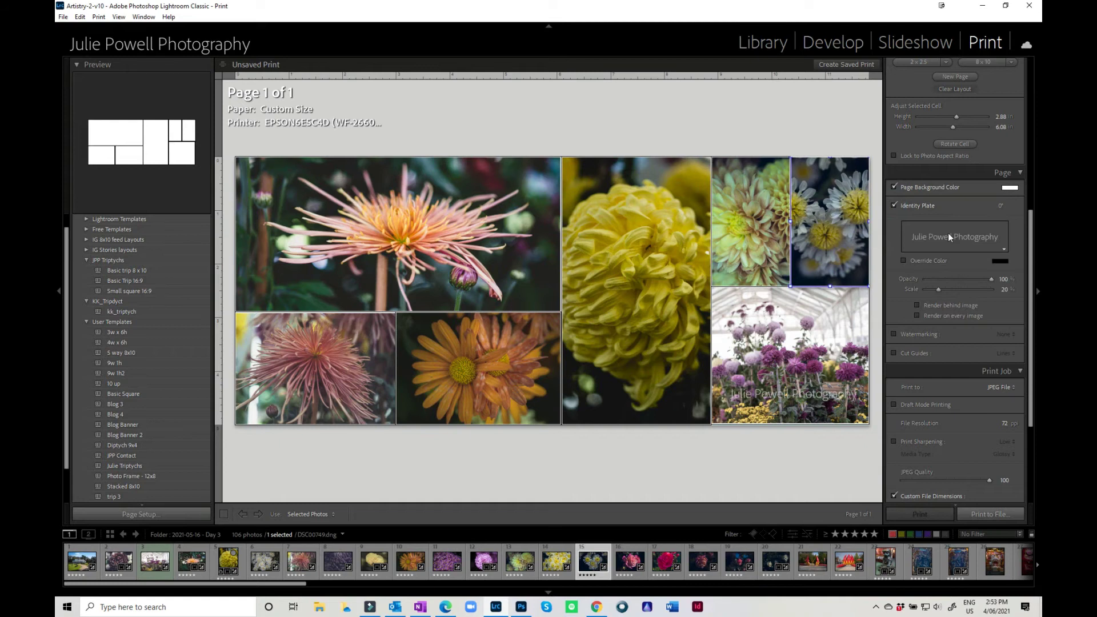
{"action": "left_click", "coordinate": [949, 236]}
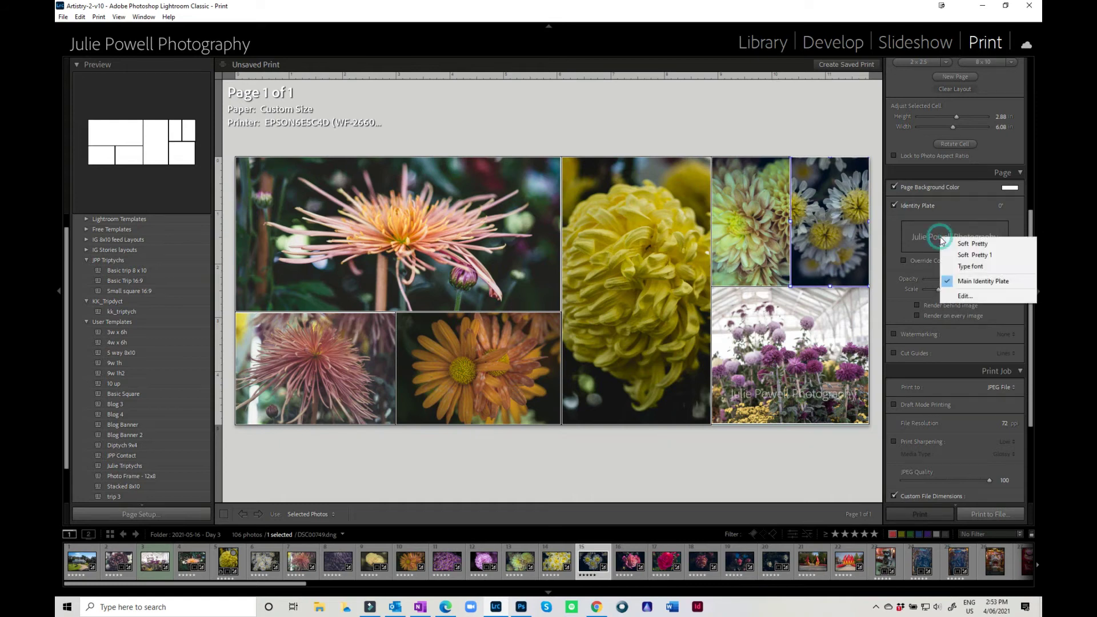
{"action": "left_click", "coordinate": [931, 244]}
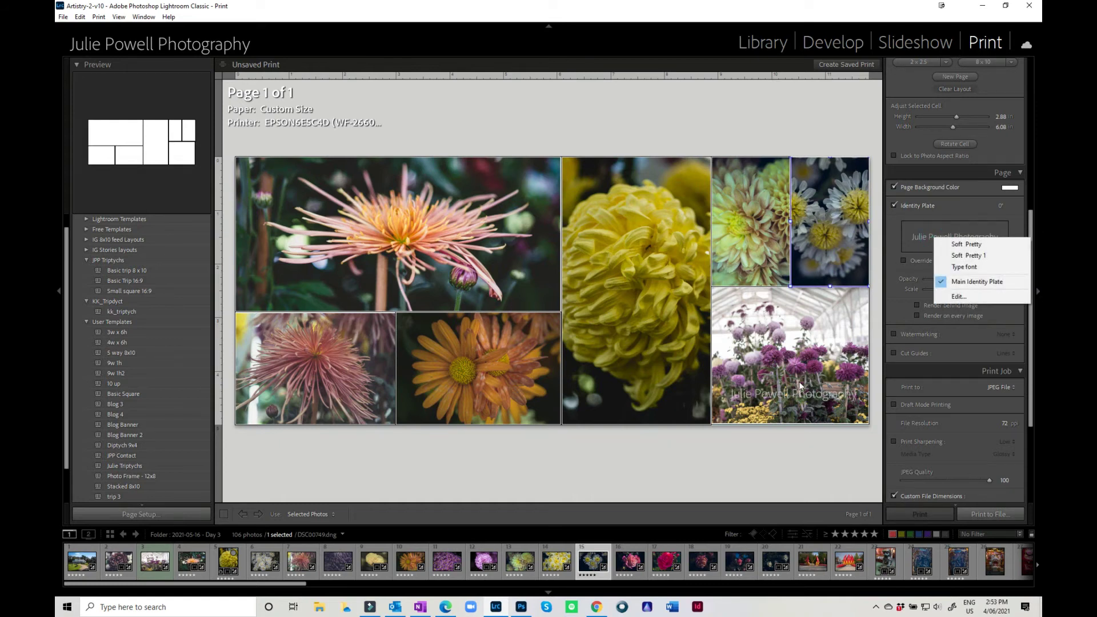
{"action": "left_click", "coordinate": [790, 398]}
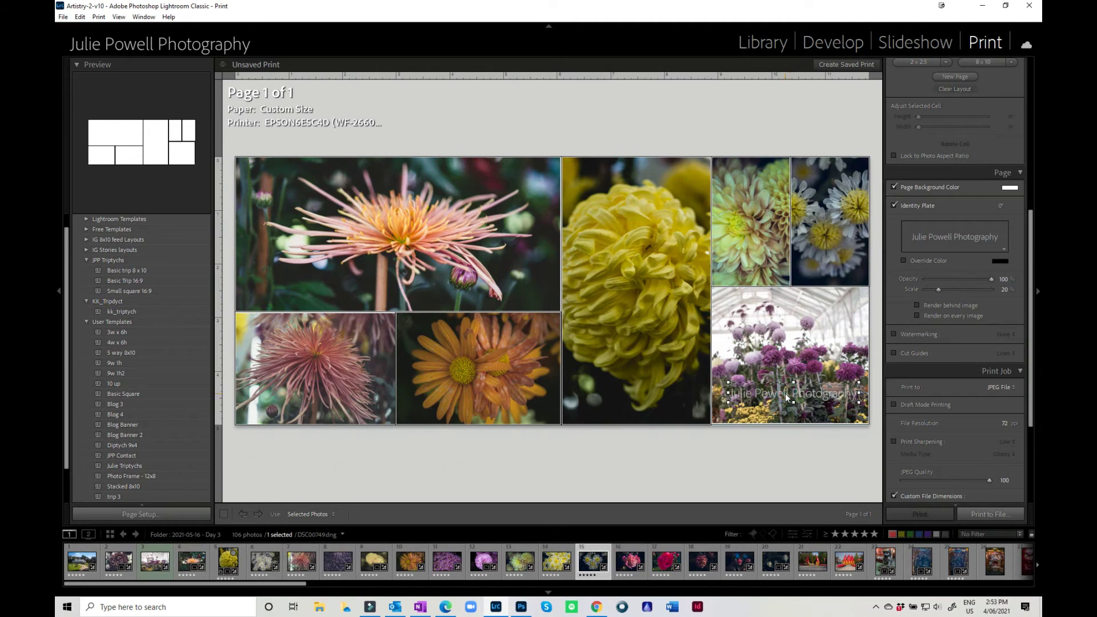
{"action": "double_click", "coordinate": [787, 399]}
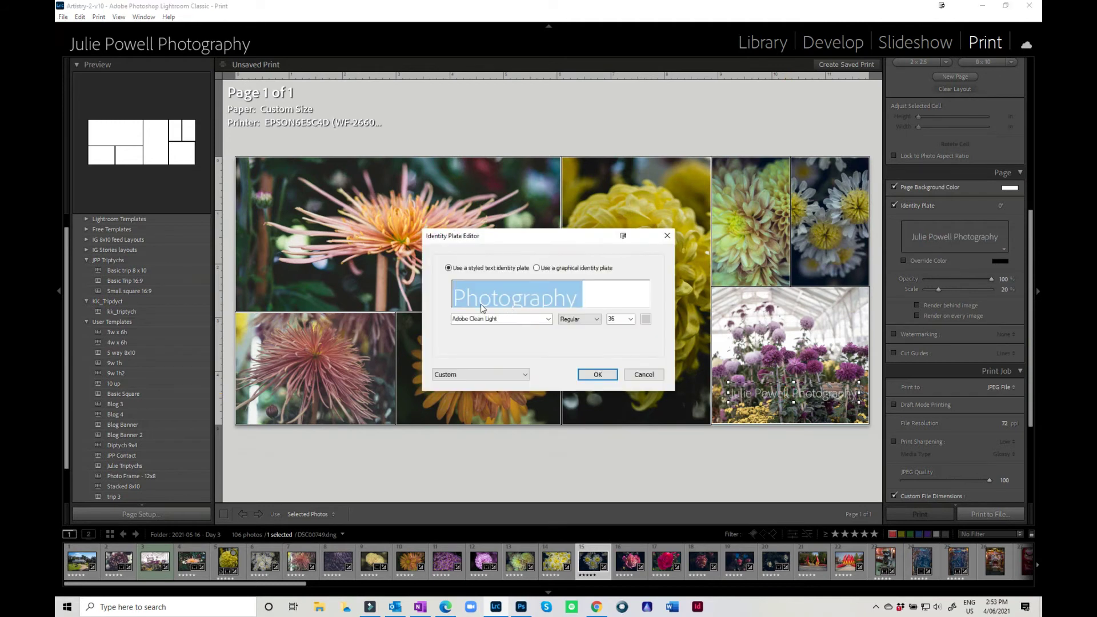
{"action": "type", "text": "F"}
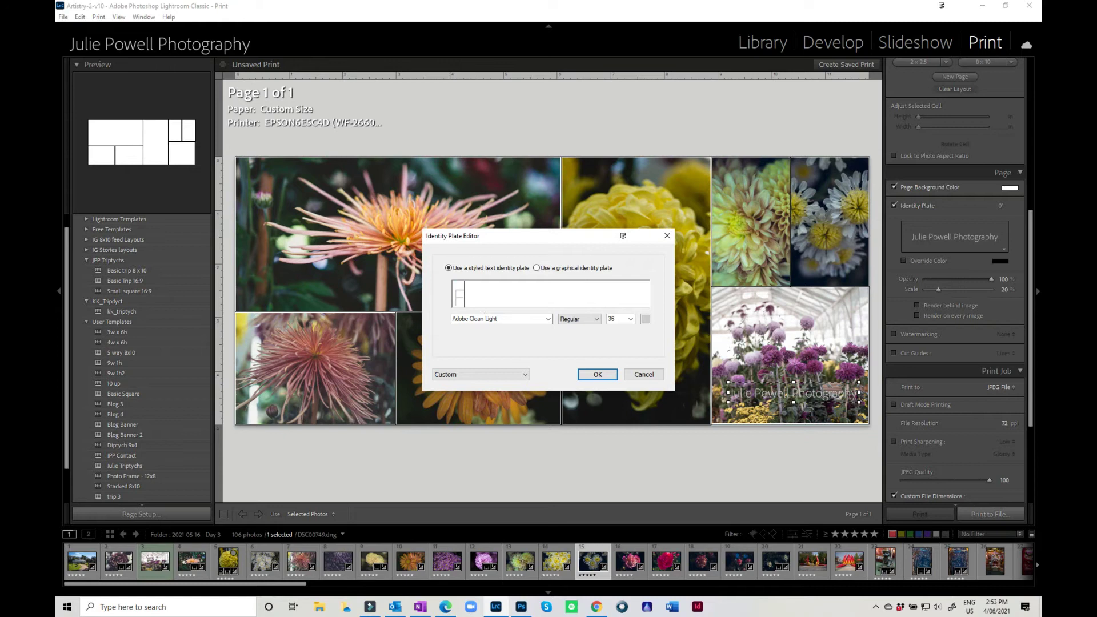
{"action": "type", "text": "lowers are pretty"}
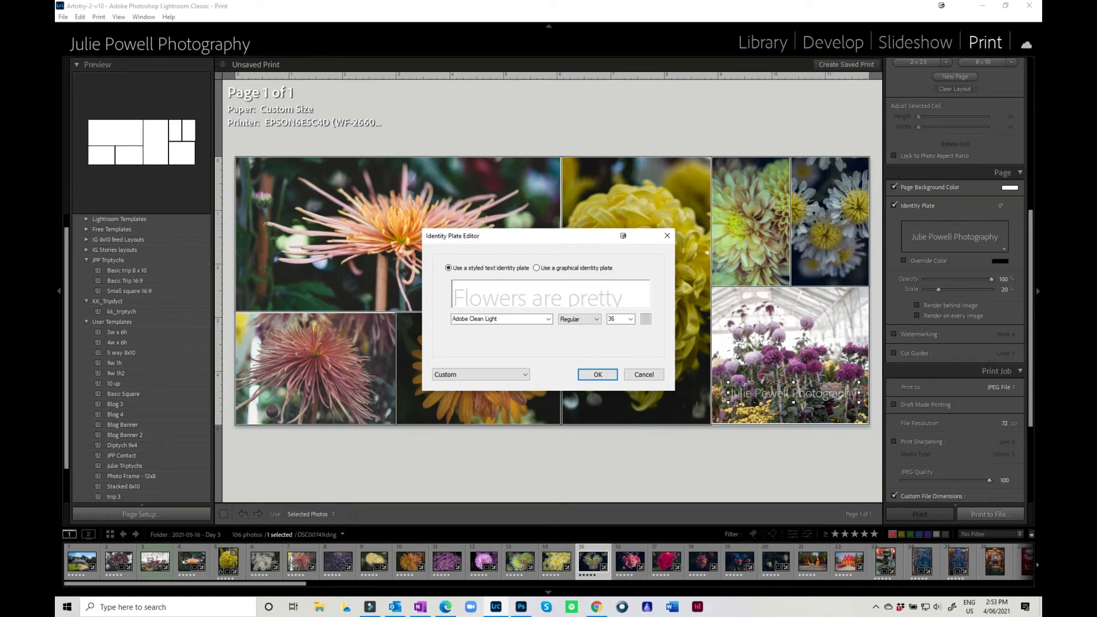
- Set the identity plate text to the Algerian font and move it over the lower part of the yellow bloom photo
{"action": "left_click", "coordinate": [549, 319]}
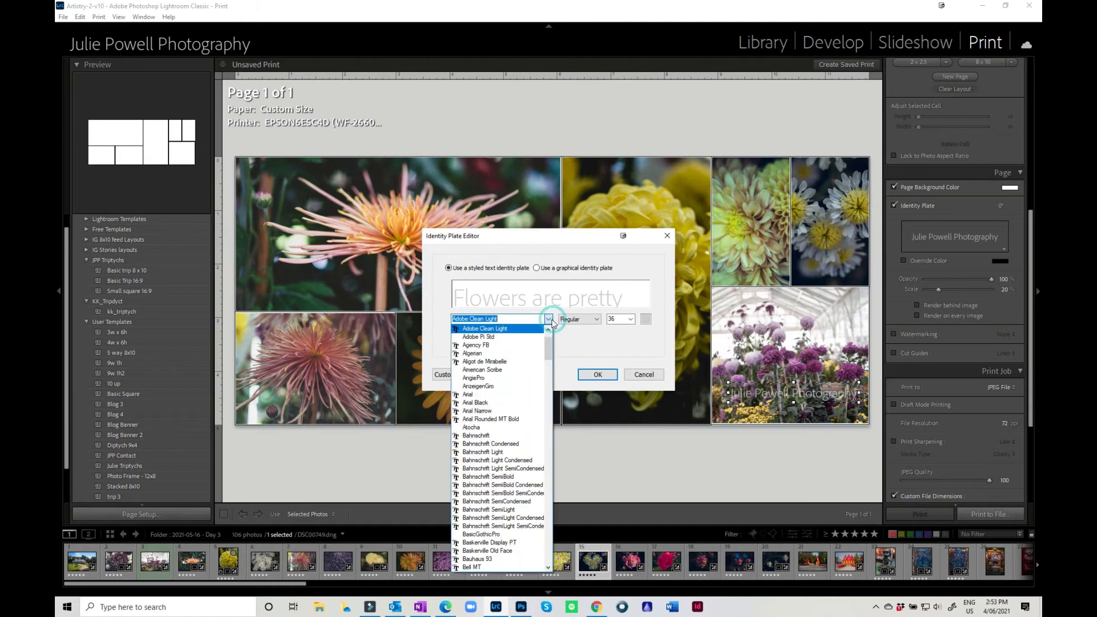
{"action": "left_click", "coordinate": [496, 354]}
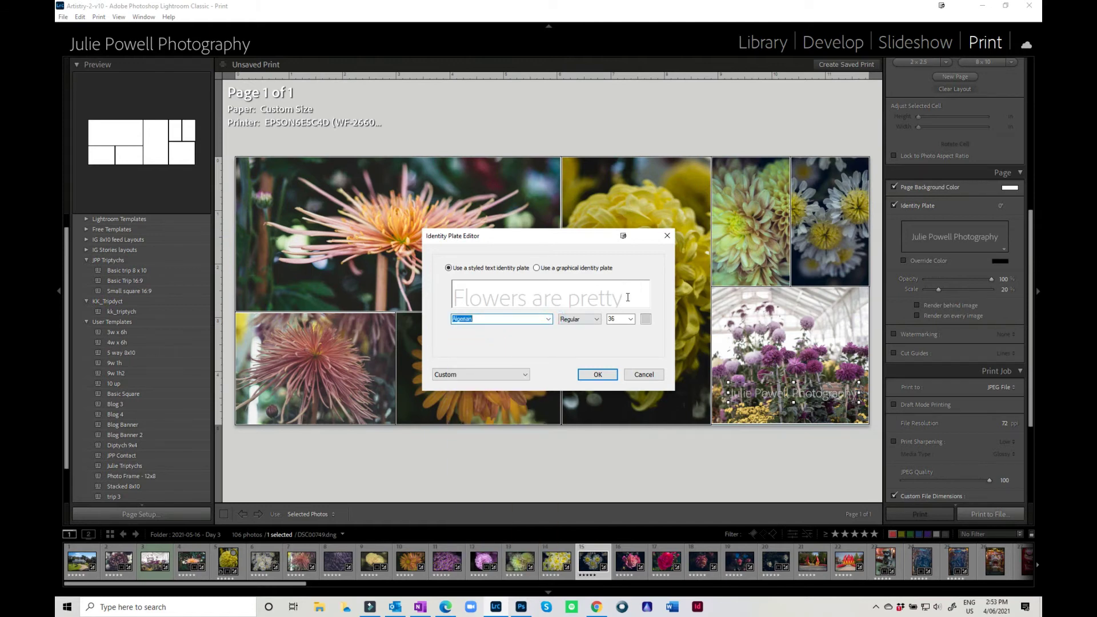
{"action": "triple_click", "coordinate": [627, 298]}
{"action": "left_click", "coordinate": [548, 319]}
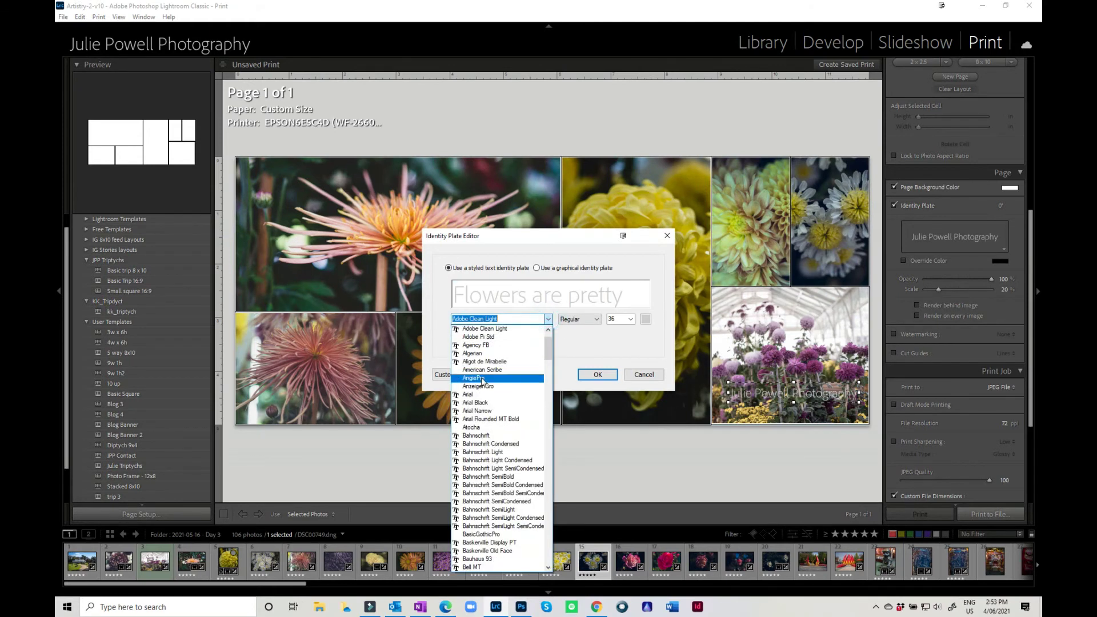
{"action": "left_click", "coordinate": [480, 354]}
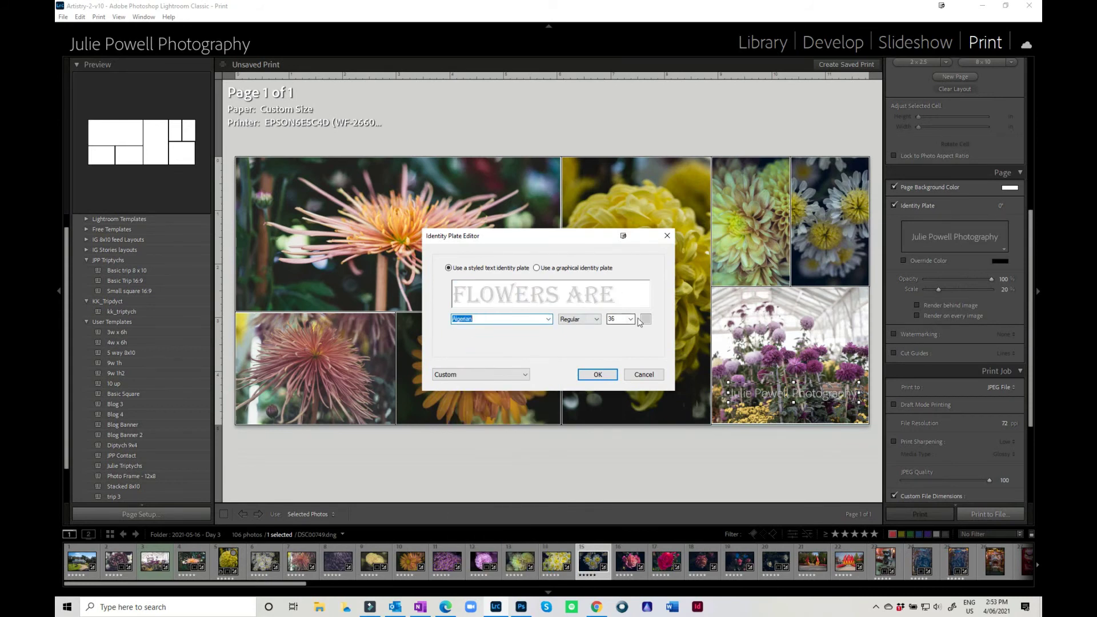
{"action": "left_click", "coordinate": [597, 375]}
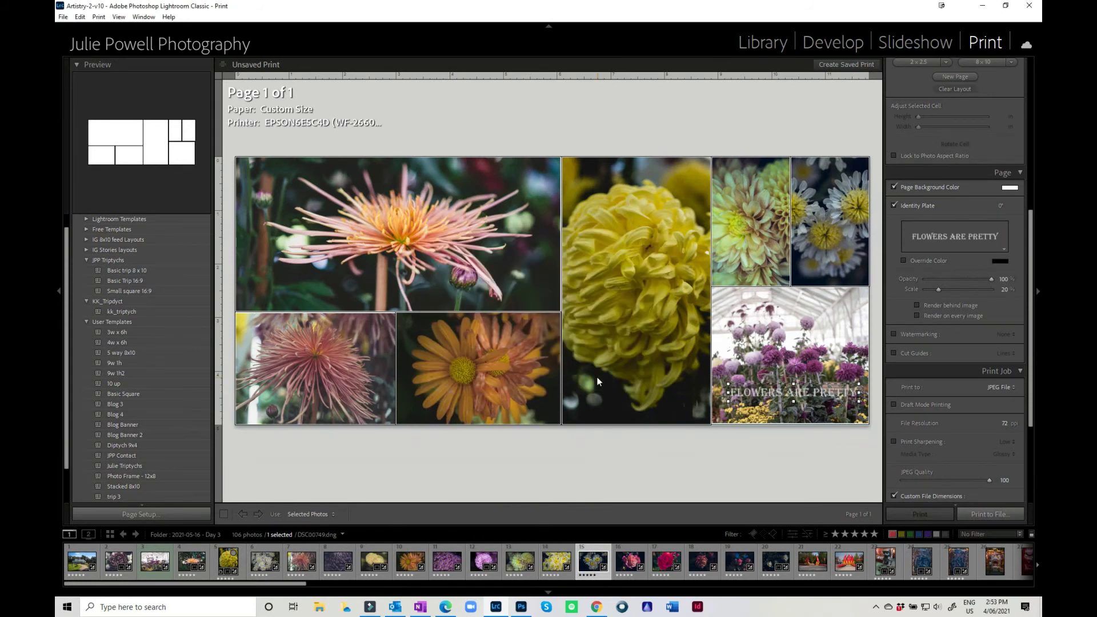
{"action": "left_click_drag", "start_coordinate": [803, 396], "coordinate": [656, 413]}
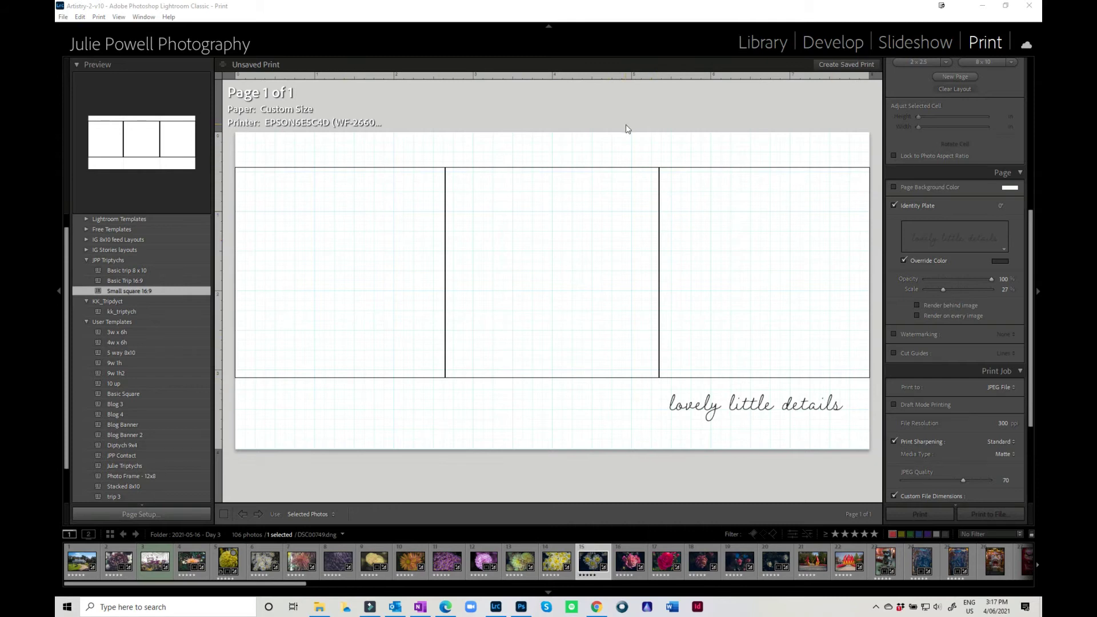
- Turn on the page background colour for the small square triptych and set it to black
{"action": "left_click", "coordinate": [895, 187]}
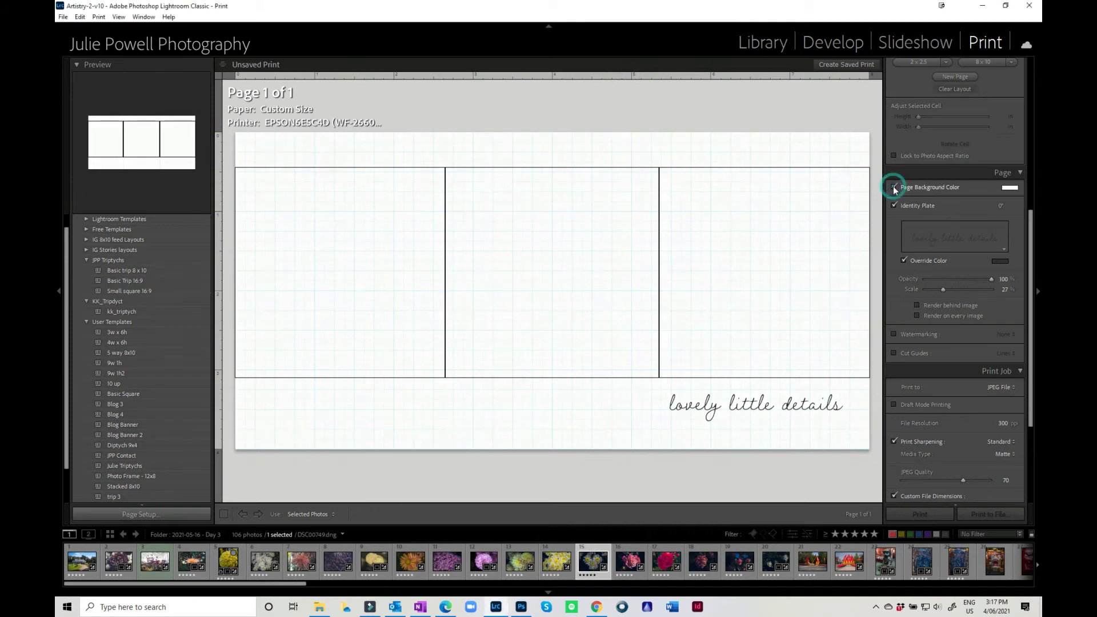
{"action": "left_click", "coordinate": [1009, 188]}
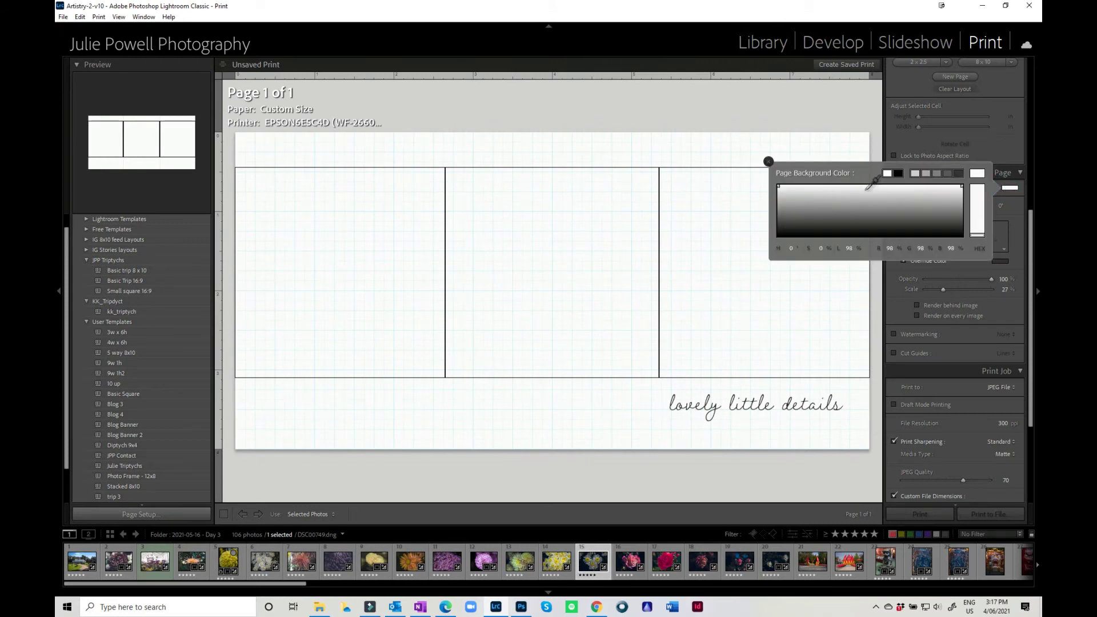
{"action": "left_click", "coordinate": [900, 172]}
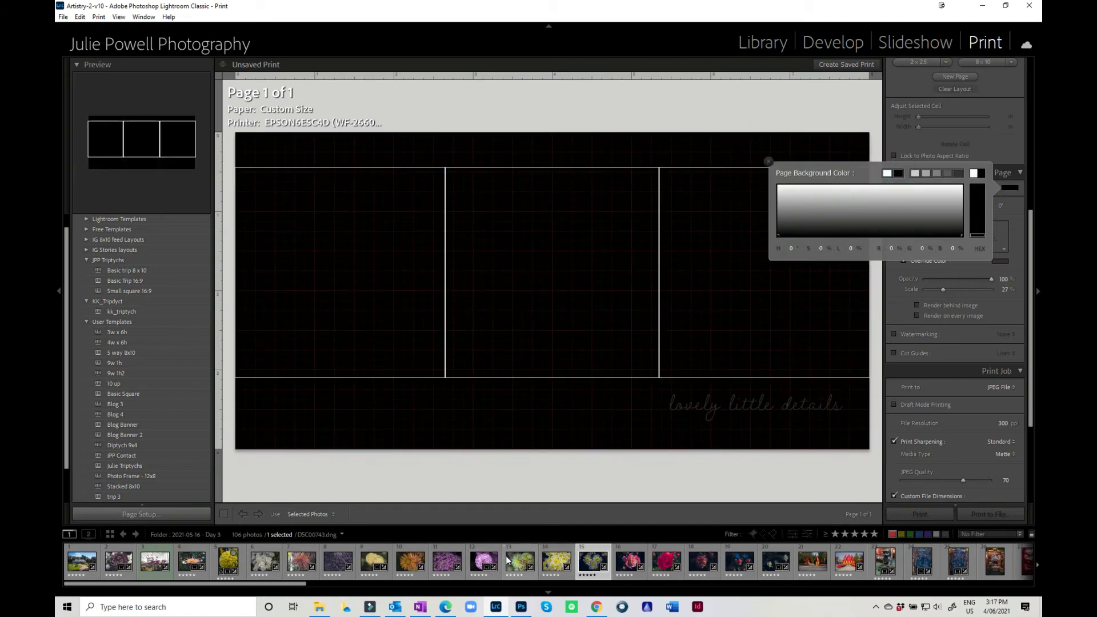
- Fill the triptych from left to right with the green, cream and white-and-yellow chrysanthemum photos, and turn off the photo border
{"action": "left_click_drag", "start_coordinate": [516, 563], "coordinate": [348, 280]}
{"action": "left_click_drag", "start_coordinate": [374, 563], "coordinate": [514, 274]}
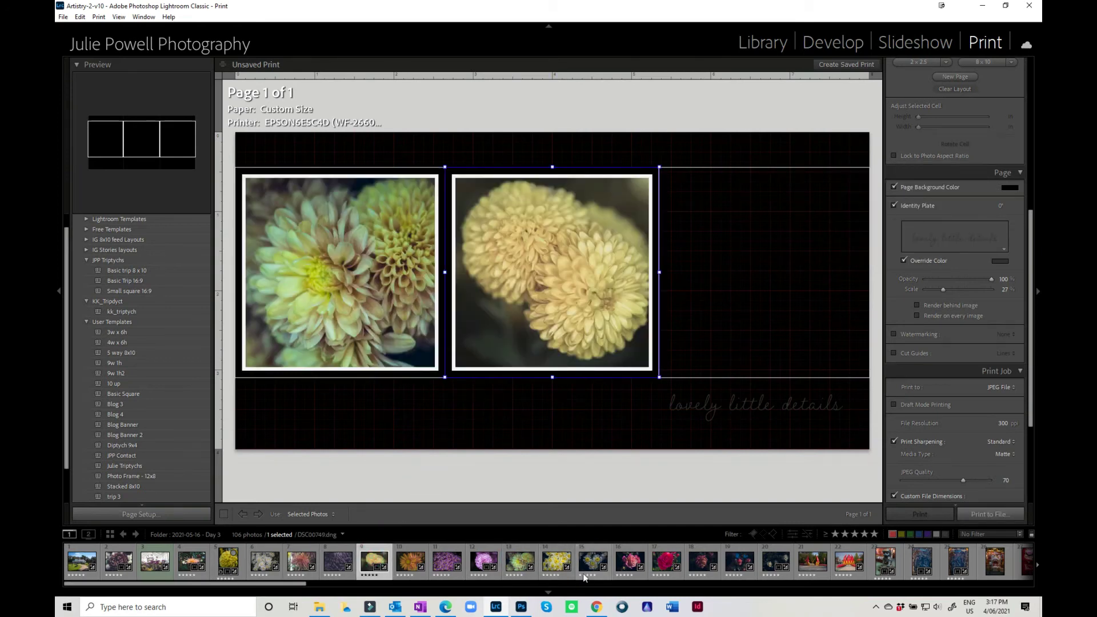
{"action": "left_click_drag", "start_coordinate": [558, 564], "coordinate": [790, 260]}
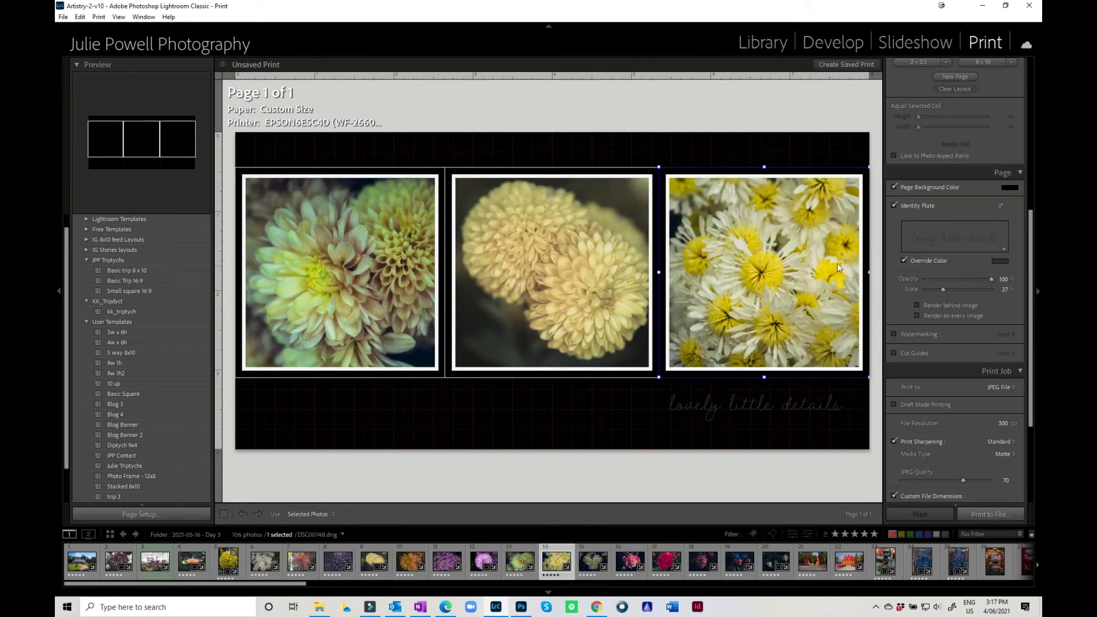
{"action": "left_click_drag", "start_coordinate": [1032, 228], "coordinate": [1032, 80]}
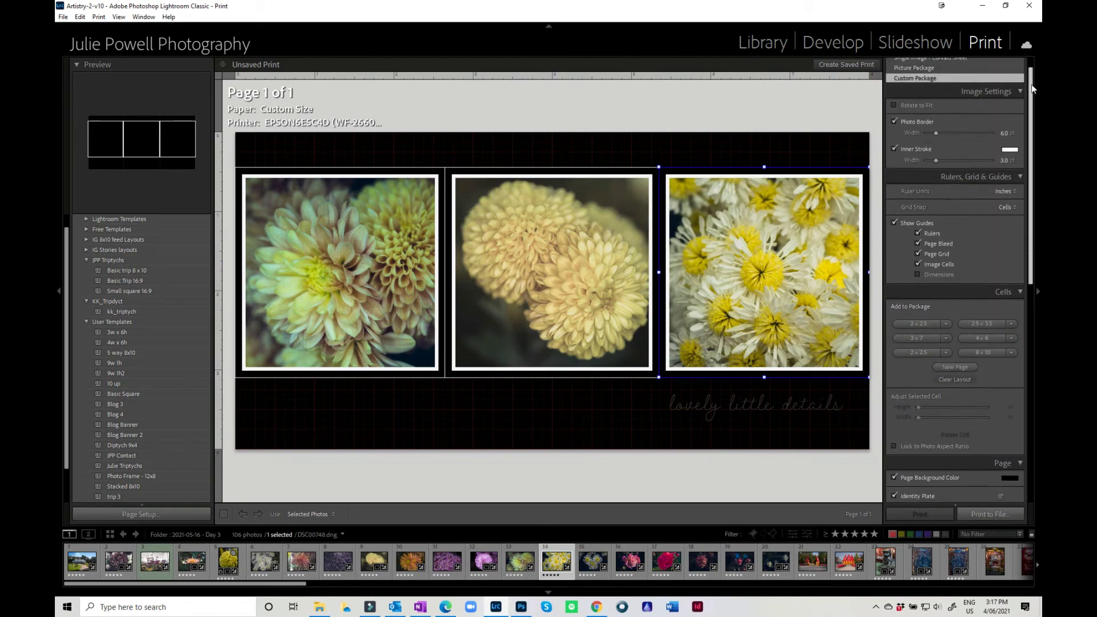
{"action": "left_click", "coordinate": [895, 130]}
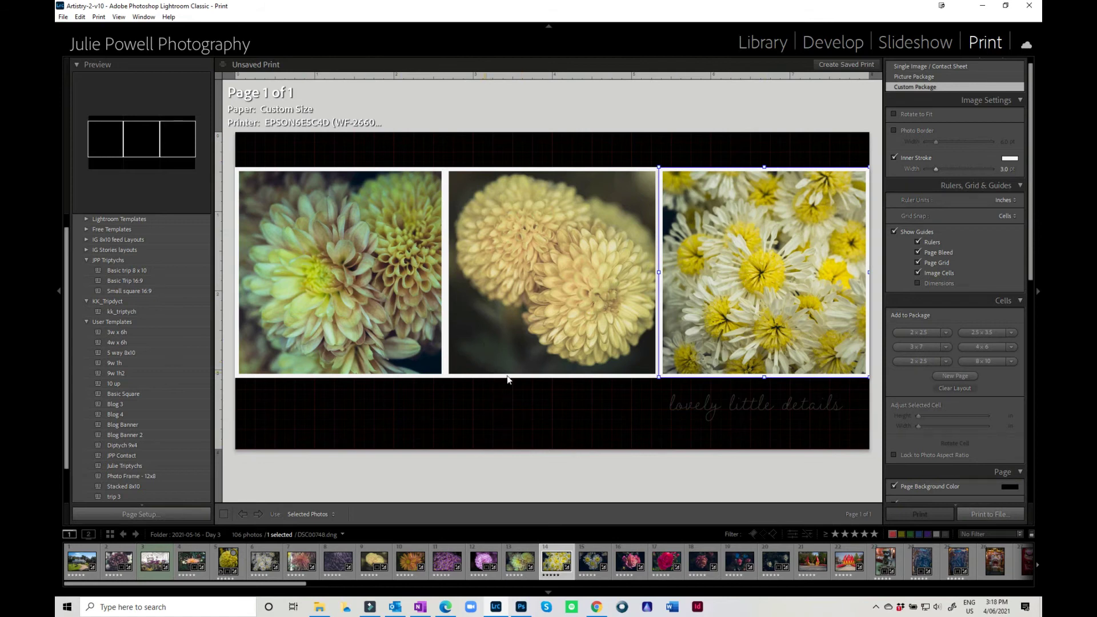
- Try the Type font identity plate, and settle on the Soft Pretty one reading "Bendigo Gardens"
{"action": "left_click_drag", "start_coordinate": [1033, 180], "coordinate": [1033, 312]}
{"action": "left_click", "coordinate": [928, 266]}
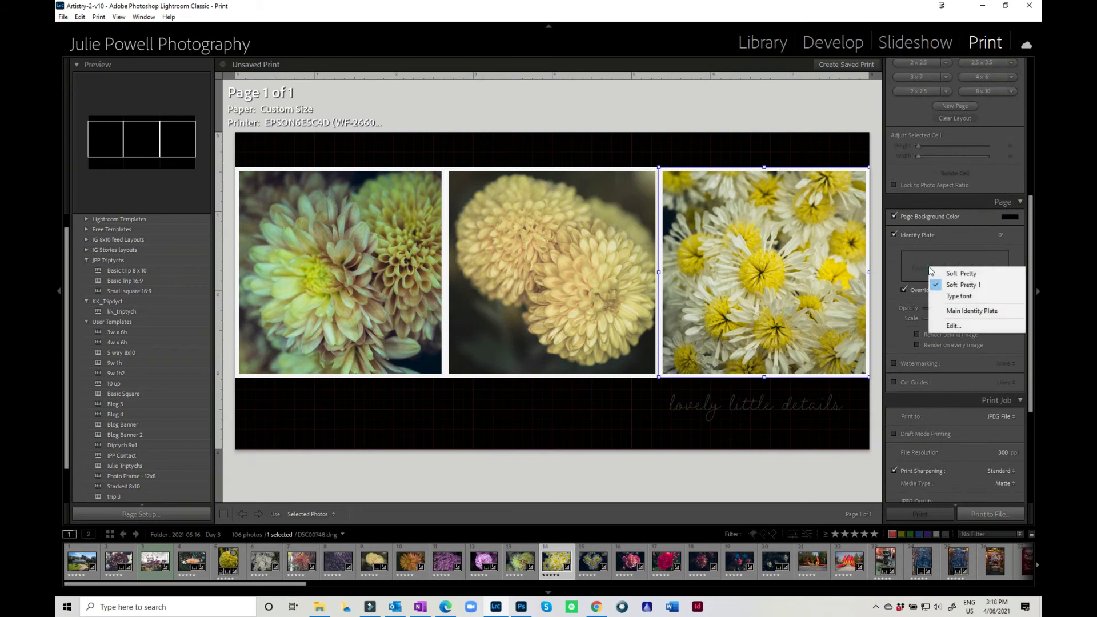
{"action": "left_click", "coordinate": [950, 297]}
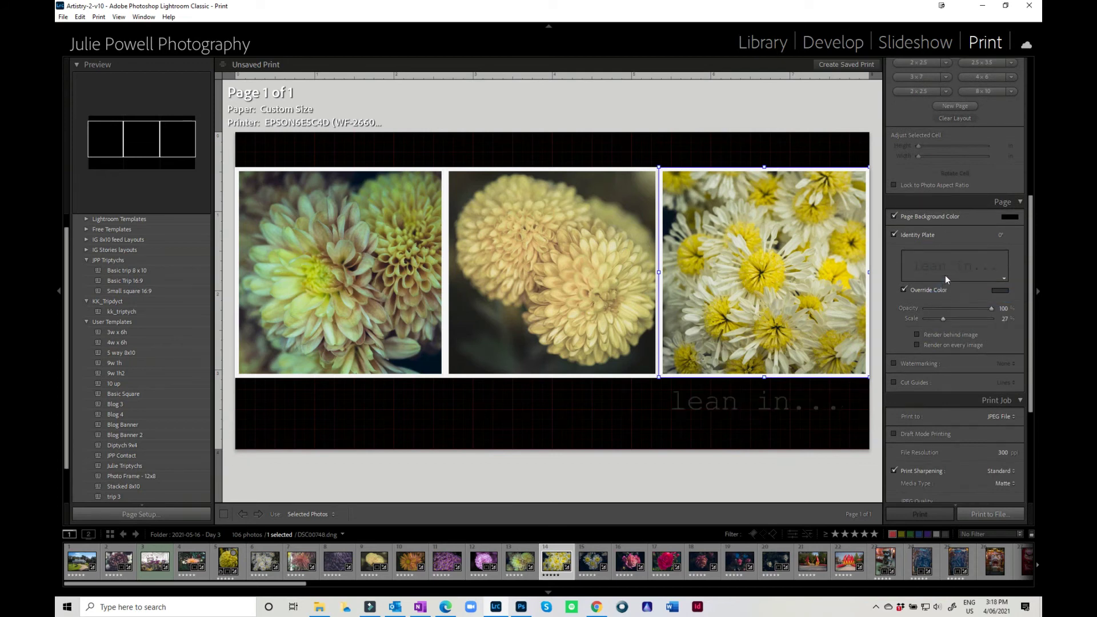
{"action": "left_click", "coordinate": [942, 266]}
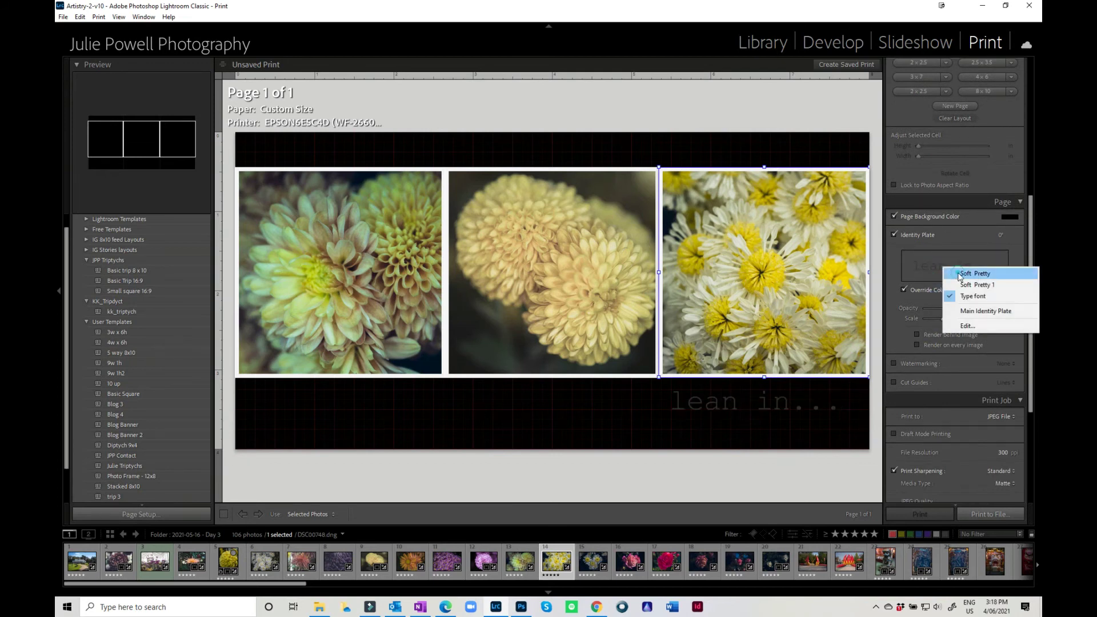
{"action": "left_click", "coordinate": [959, 273]}
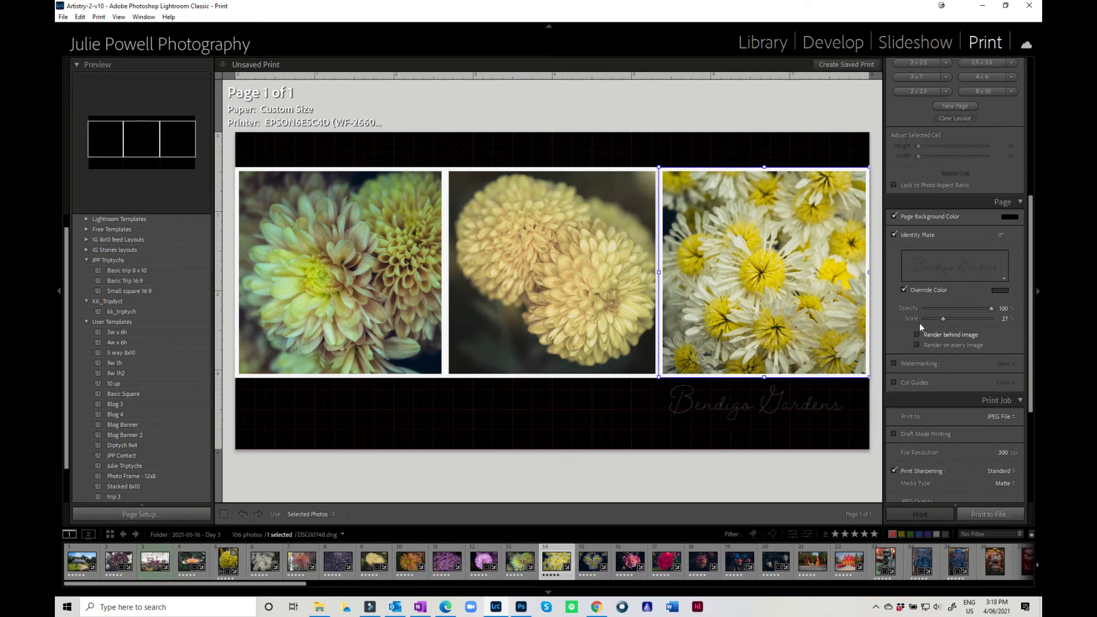
- Set the identity plate's override colour to white and select the plate beneath the right photo
{"action": "left_click", "coordinate": [1004, 292]}
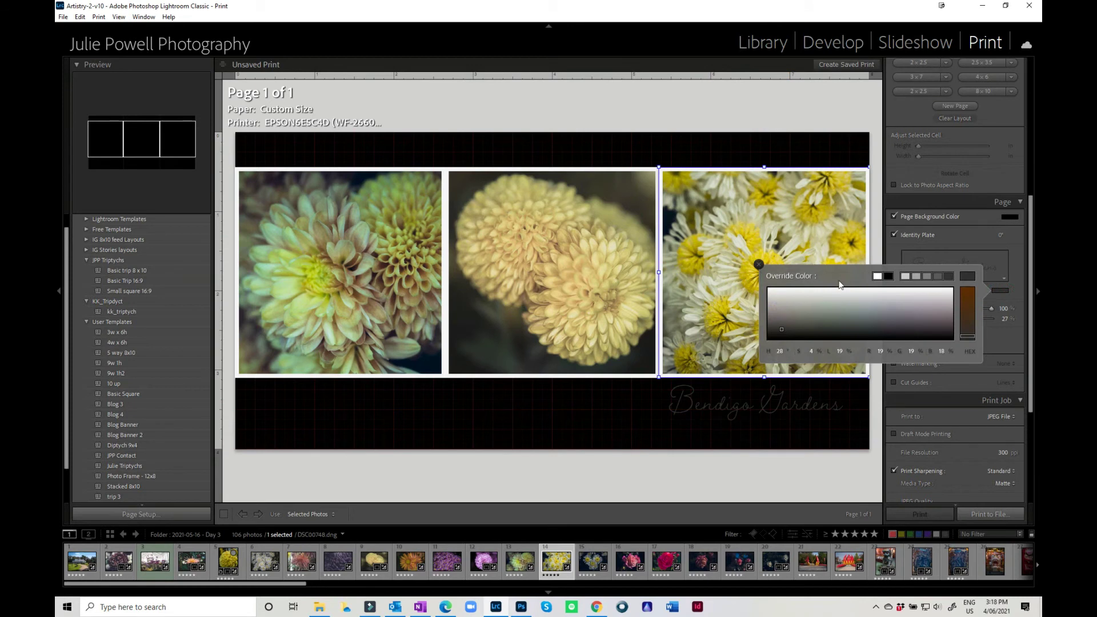
{"action": "left_click", "coordinate": [877, 276]}
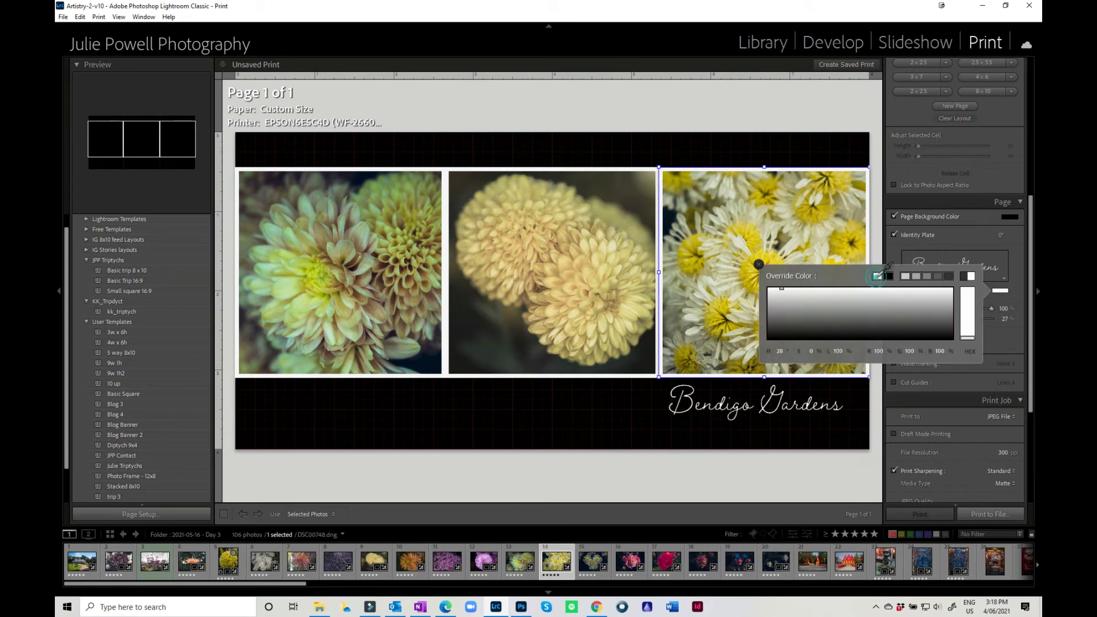
{"action": "left_click", "coordinate": [723, 414]}
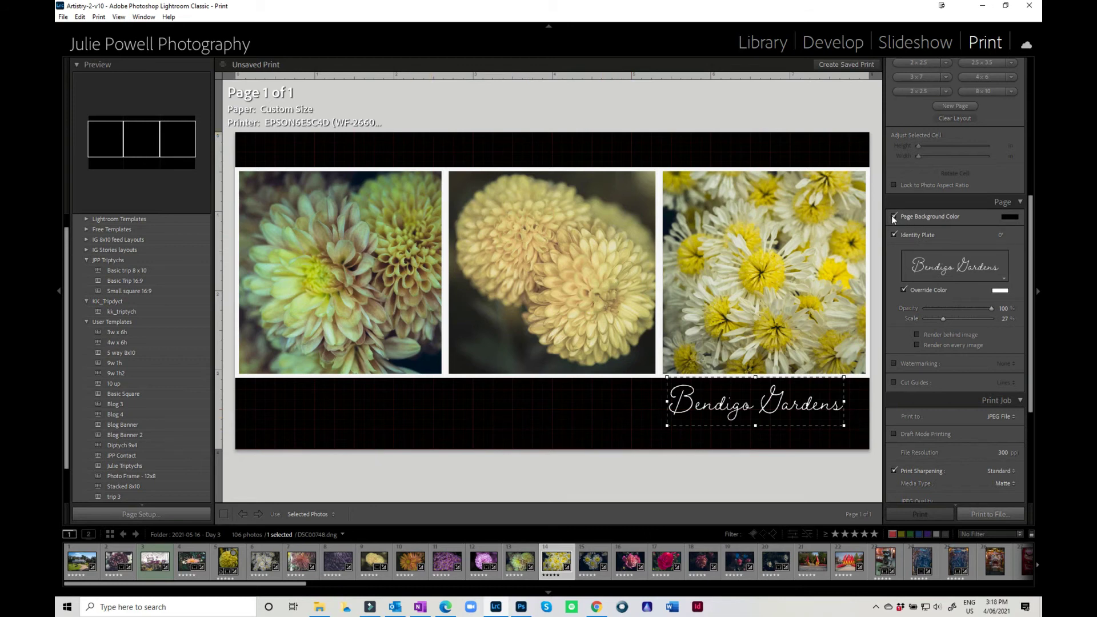
- Change the page background to an olive green sampled from the flower photos, and select the left photo cell
{"action": "left_click", "coordinate": [1010, 217]}
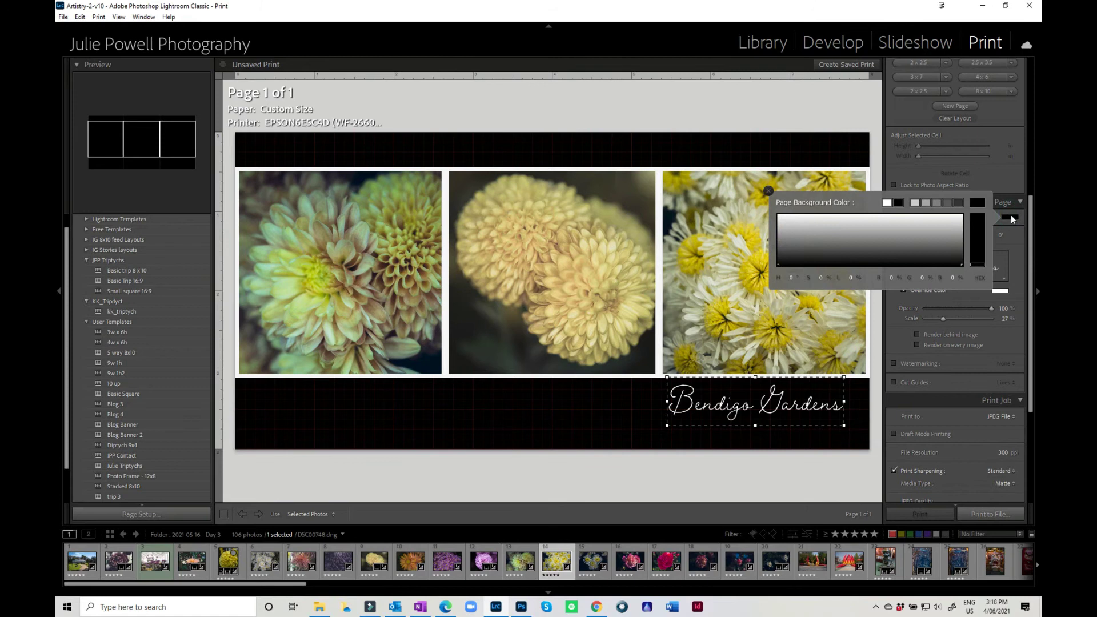
{"action": "left_click", "coordinate": [884, 236]}
{"action": "left_click_drag", "start_coordinate": [774, 202], "coordinate": [633, 212]}
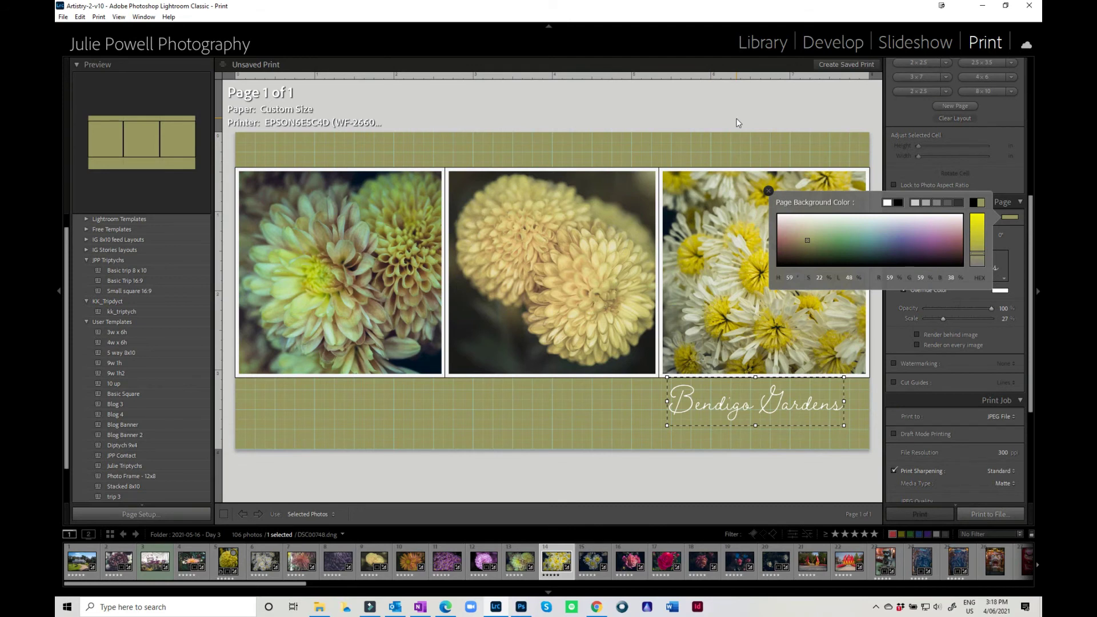
{"action": "left_click", "coordinate": [305, 274]}
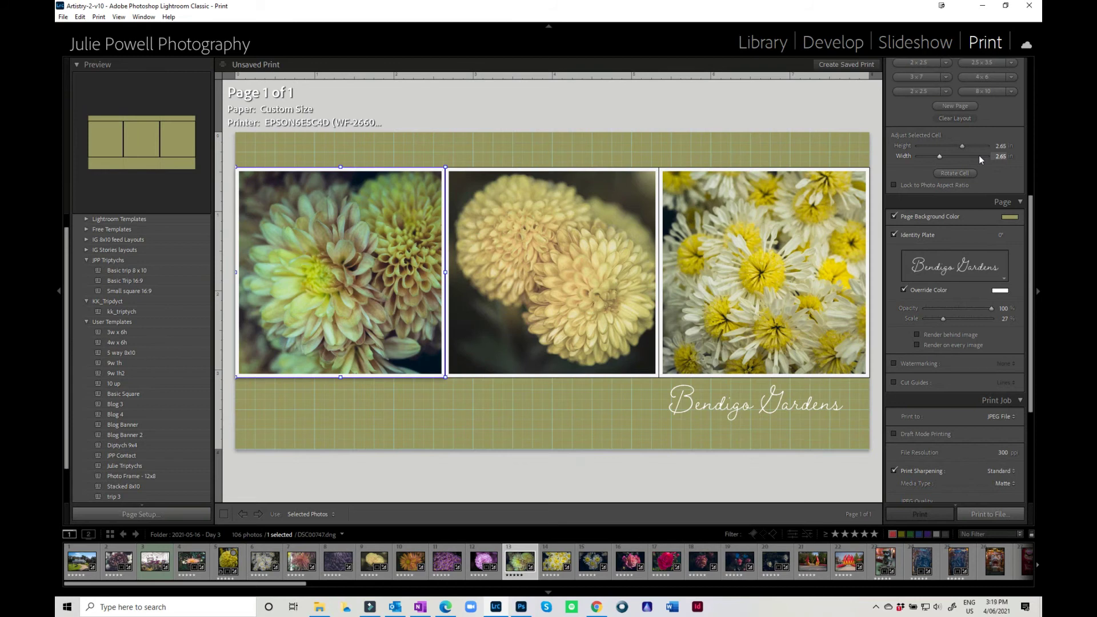
- Save the layout as a new template named "Square Trip" in the JPP Triptychs folder
{"action": "scroll", "coordinate": [190, 303], "scroll_direction": "up", "scroll_amount": 1}
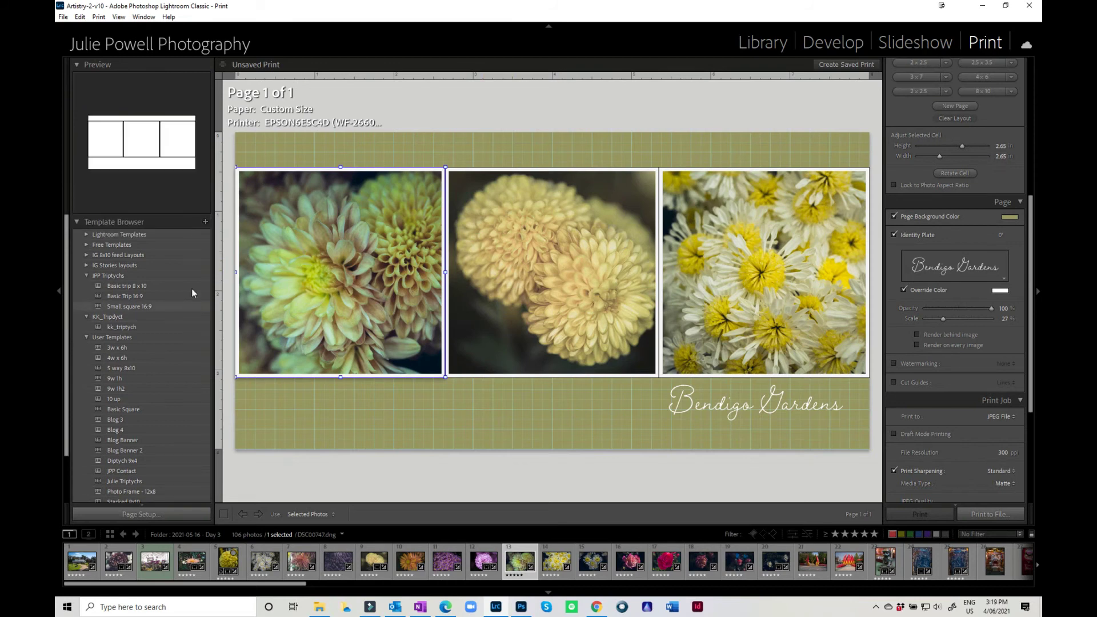
{"action": "left_click", "coordinate": [206, 223]}
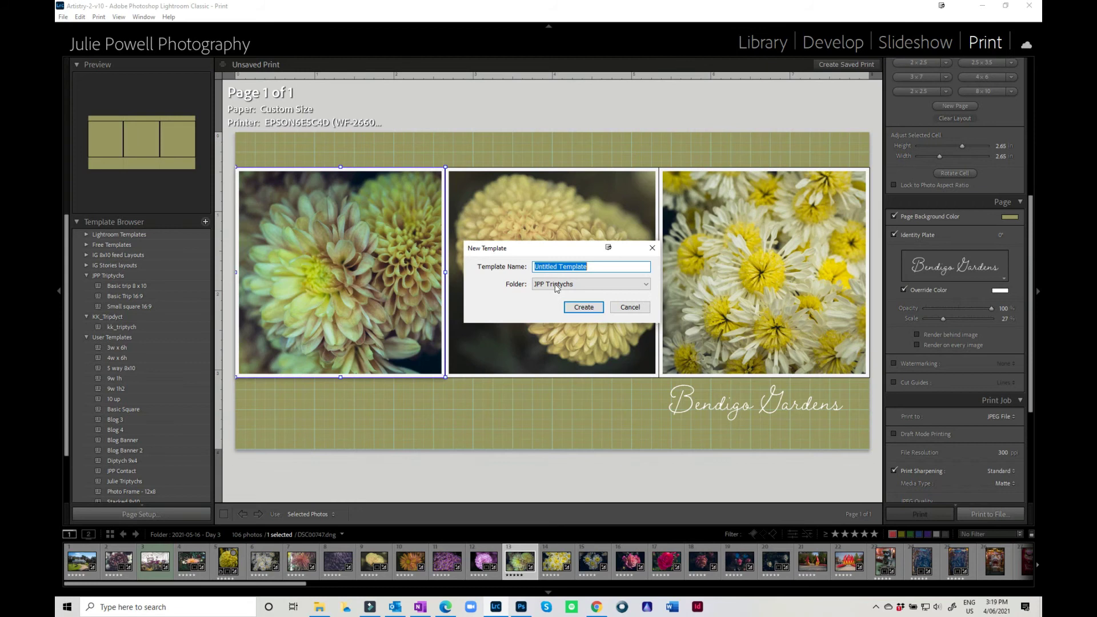
{"action": "type", "text": "Sqaure"}
{"action": "key", "text": "BackSpace"}
{"action": "key", "text": "BackSpace"}
{"action": "key", "text": "BackSpace"}
{"action": "key", "text": "BackSpace"}
{"action": "type", "text": "uare Tr"}
{"action": "key", "text": "Return"}
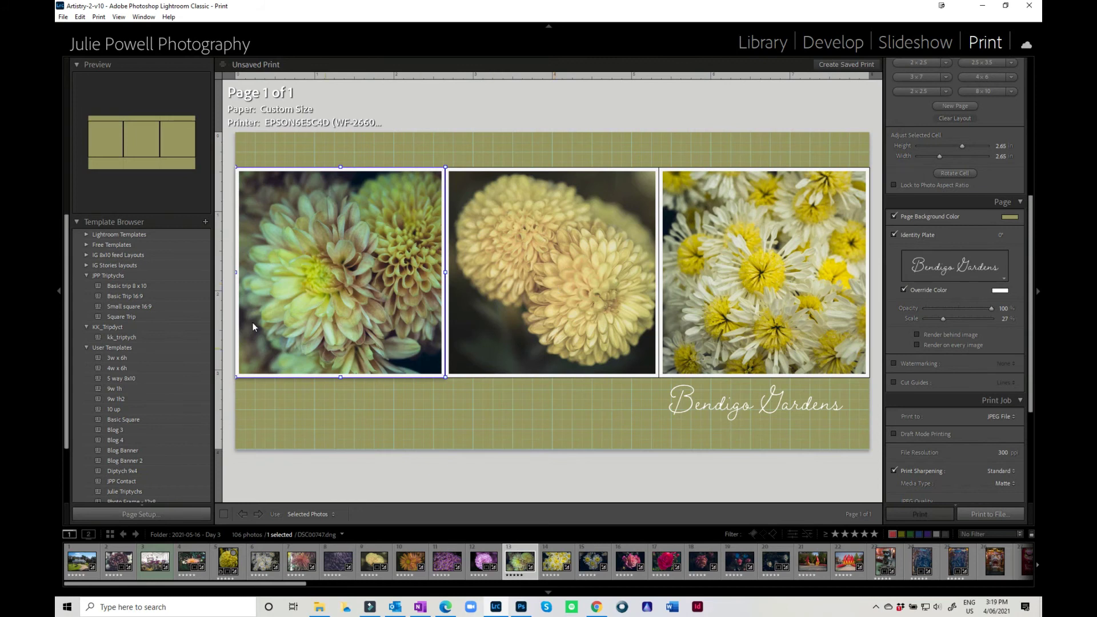
- Load the Basic Trip 16:9 template, and open the green chrysanthemum photo in the Develop module
{"action": "left_click", "coordinate": [114, 297]}
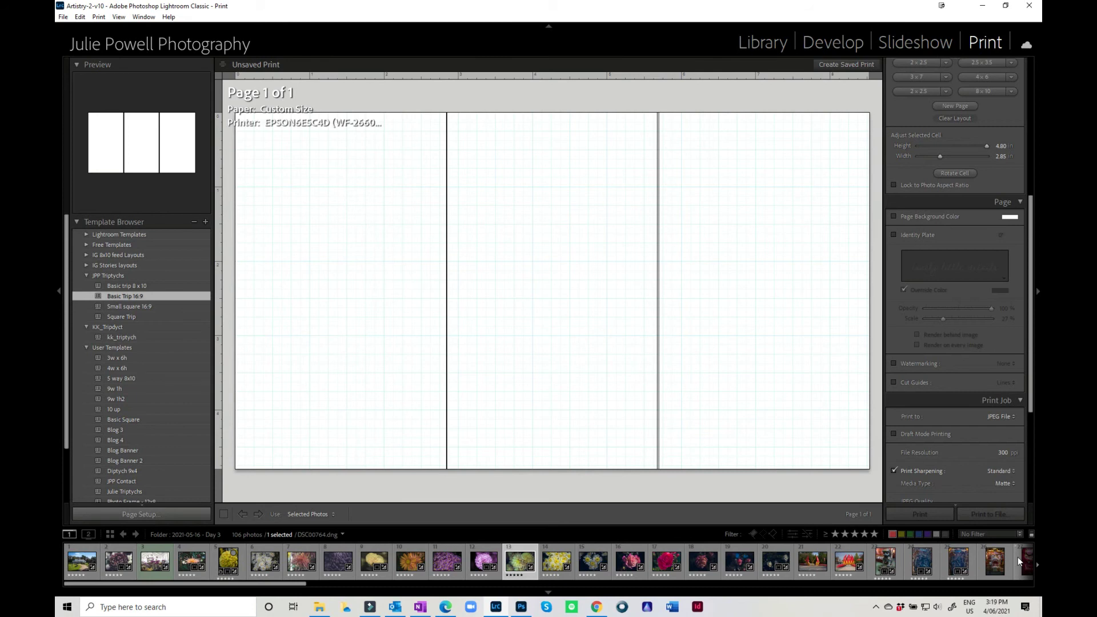
{"action": "left_click", "coordinate": [820, 44]}
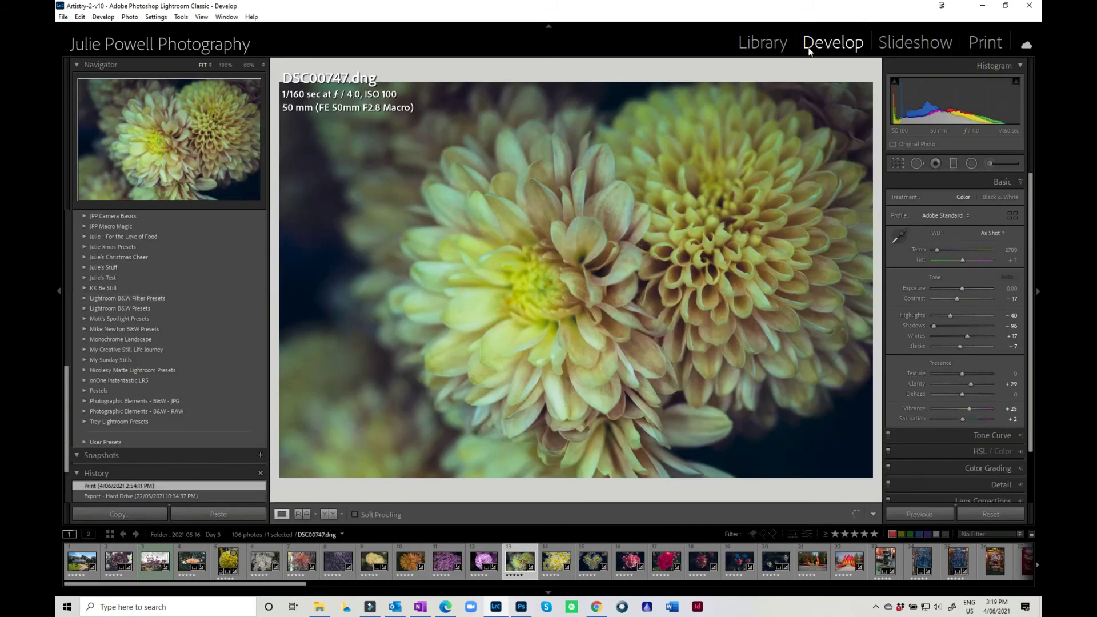
- Return to the Print module and fill the olive Square Trip layout with cream, green and white-and-yellow chrysanthemum photos, left to right
{"action": "left_click", "coordinate": [742, 44]}
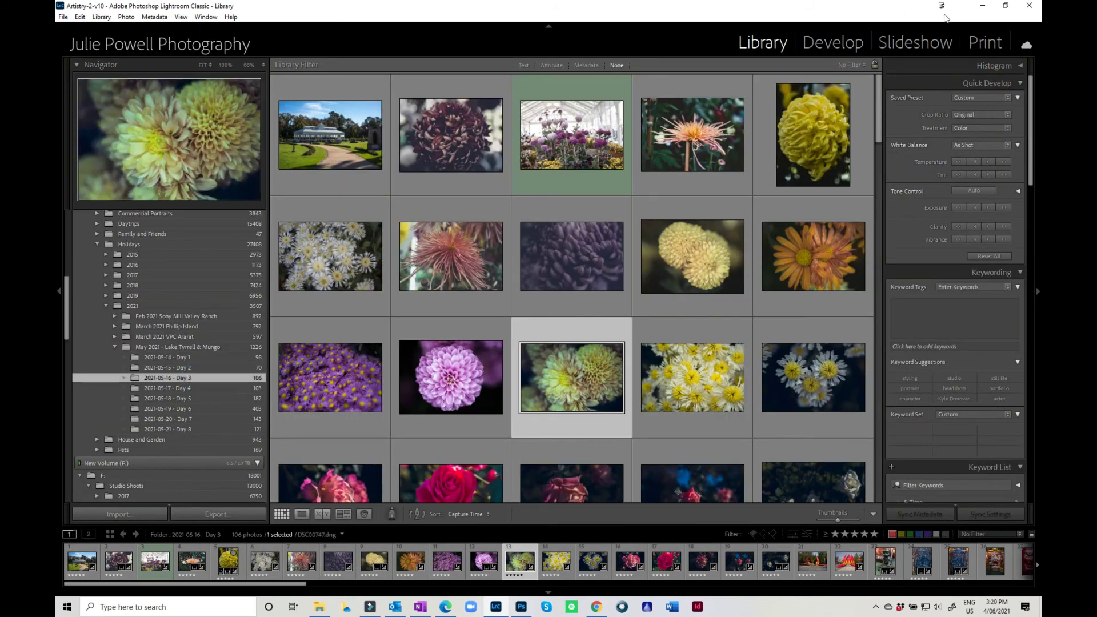
{"action": "left_click", "coordinate": [983, 43]}
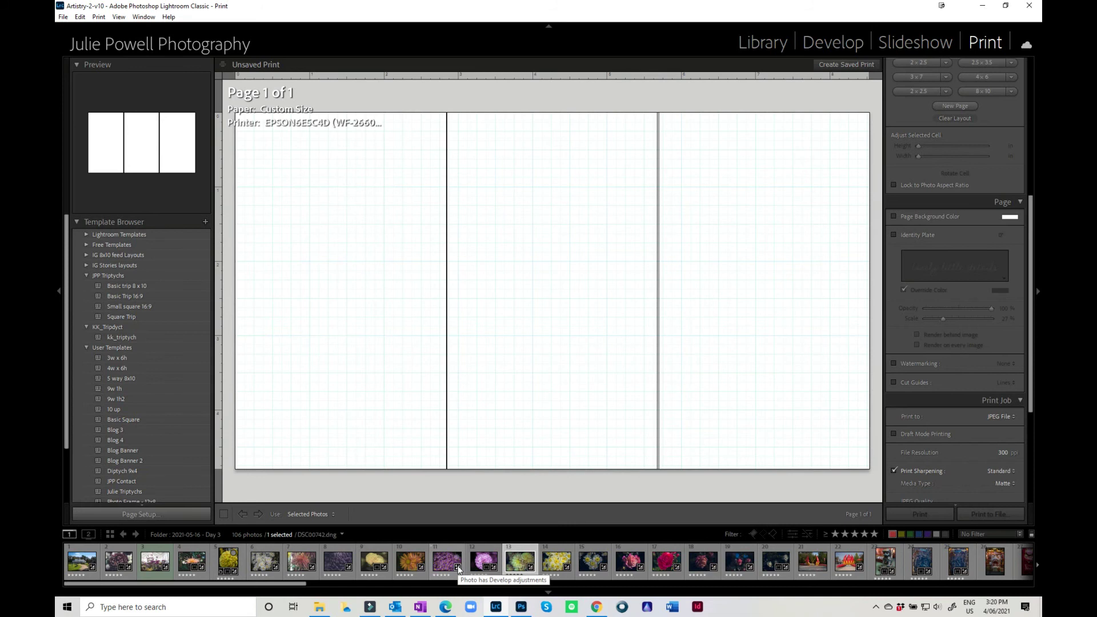
{"action": "left_click_drag", "start_coordinate": [556, 562], "coordinate": [743, 265]}
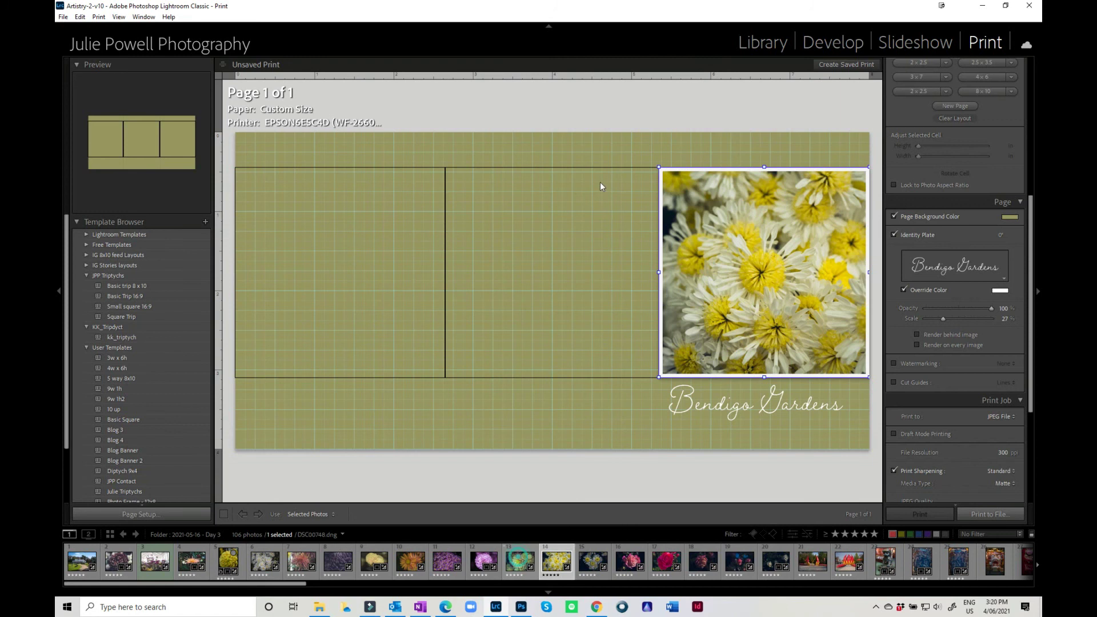
{"action": "left_click_drag", "start_coordinate": [506, 256], "coordinate": [500, 190]}
{"action": "left_click_drag", "start_coordinate": [373, 563], "coordinate": [307, 304]}
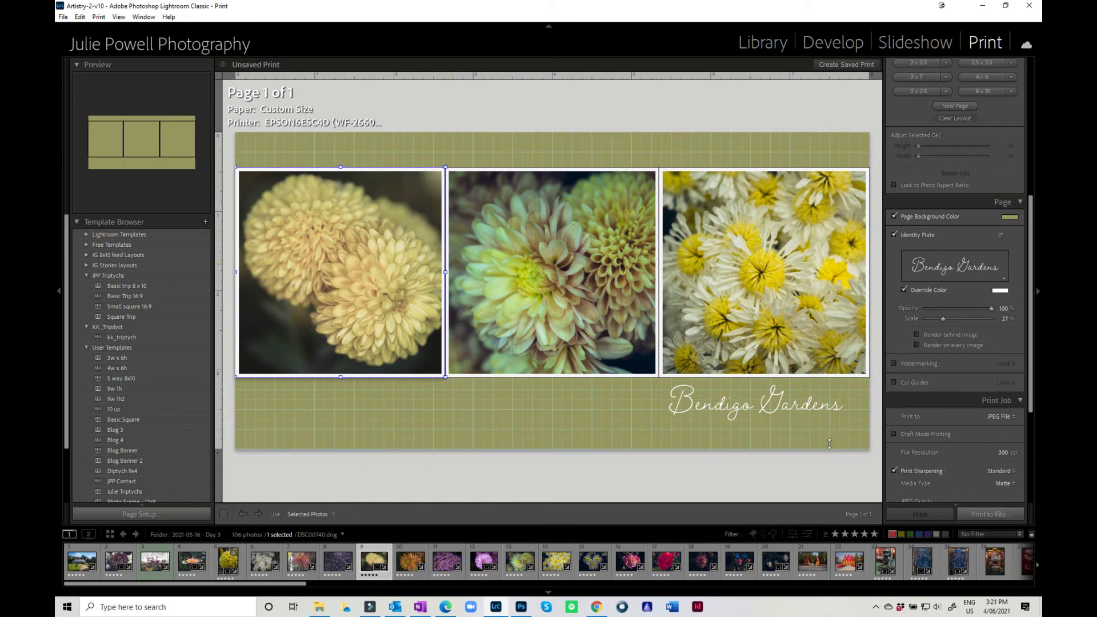
- Set the print job to output to a JPEG file, with Matte as the sharpening media type
{"action": "left_click", "coordinate": [1014, 419]}
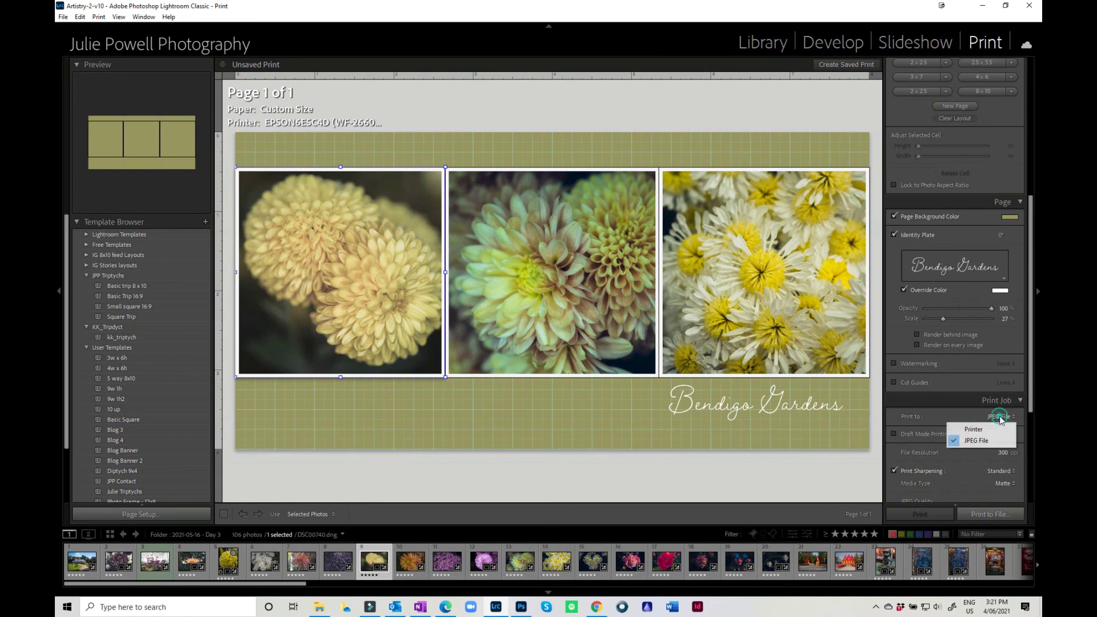
{"action": "left_click", "coordinate": [989, 438]}
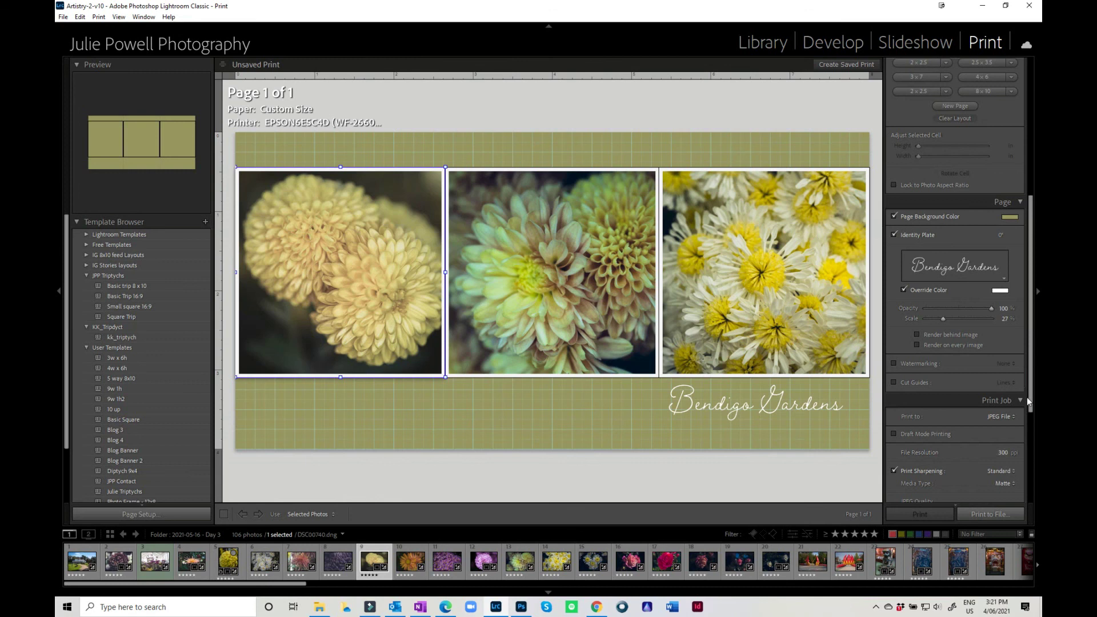
{"action": "left_click_drag", "start_coordinate": [1032, 380], "coordinate": [1034, 454]}
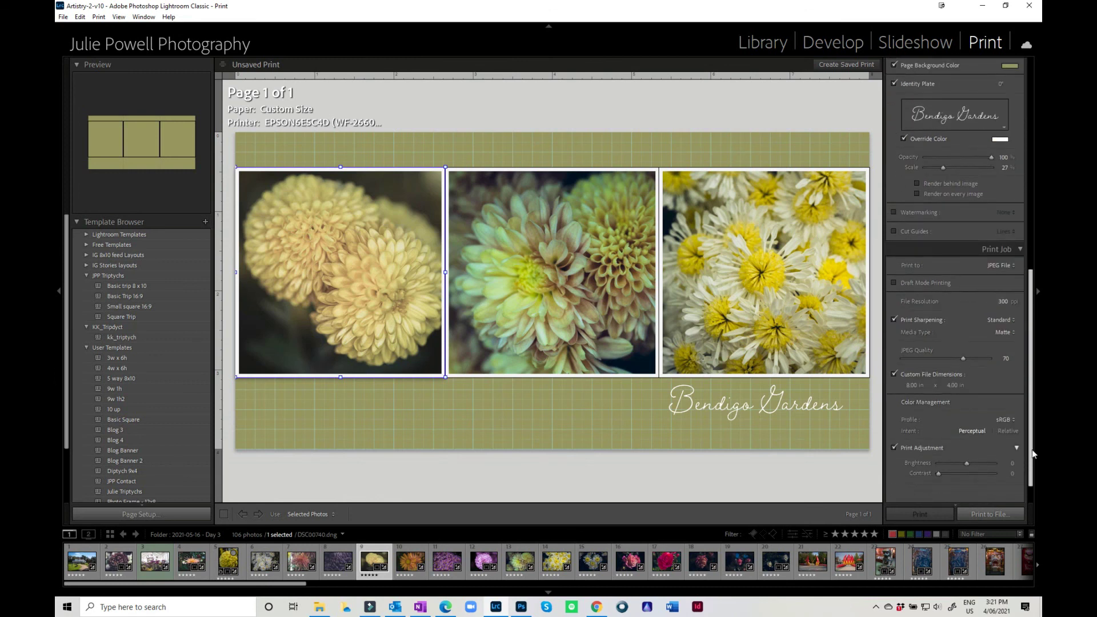
{"action": "left_click", "coordinate": [1005, 330]}
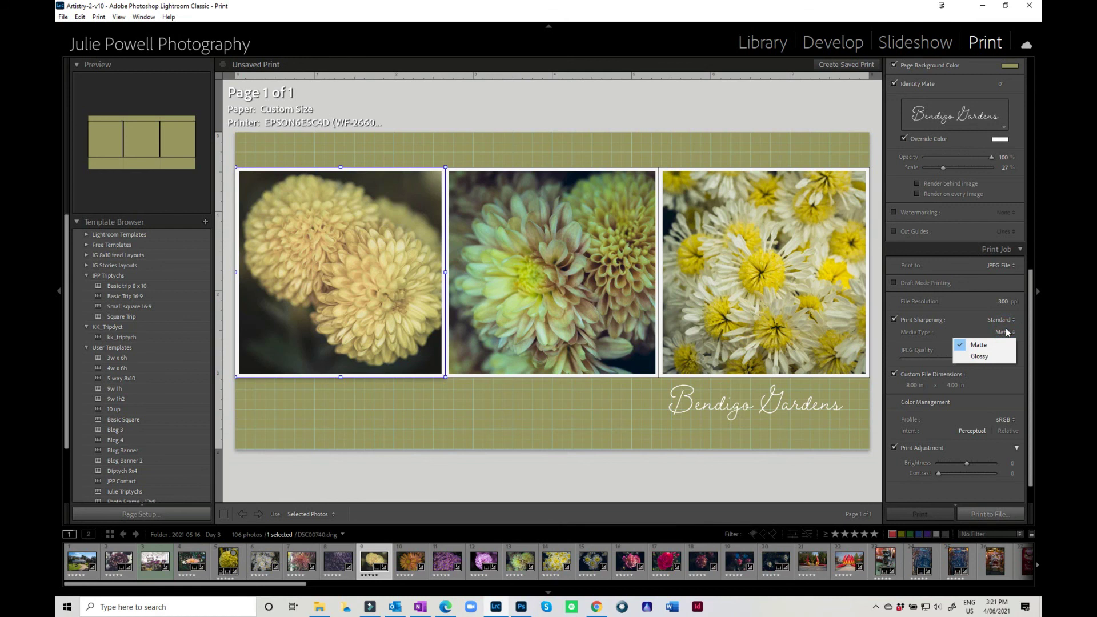
{"action": "left_click", "coordinate": [991, 345]}
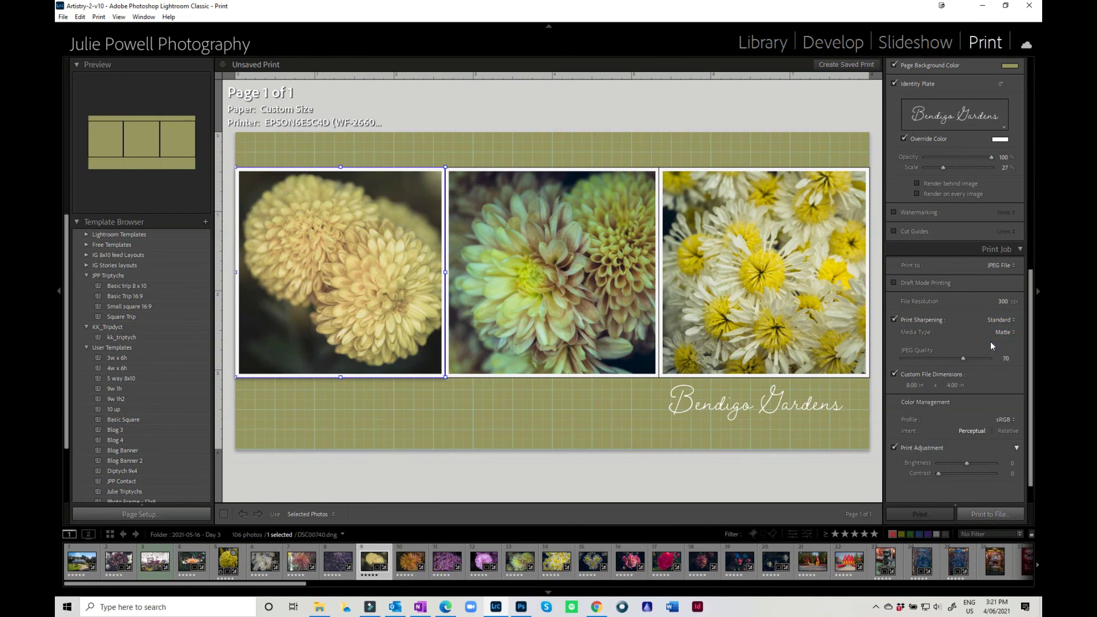
- Print the triptych to a JPG file named "Flowers1" in the Pictures folder
{"action": "left_click", "coordinate": [1000, 515]}
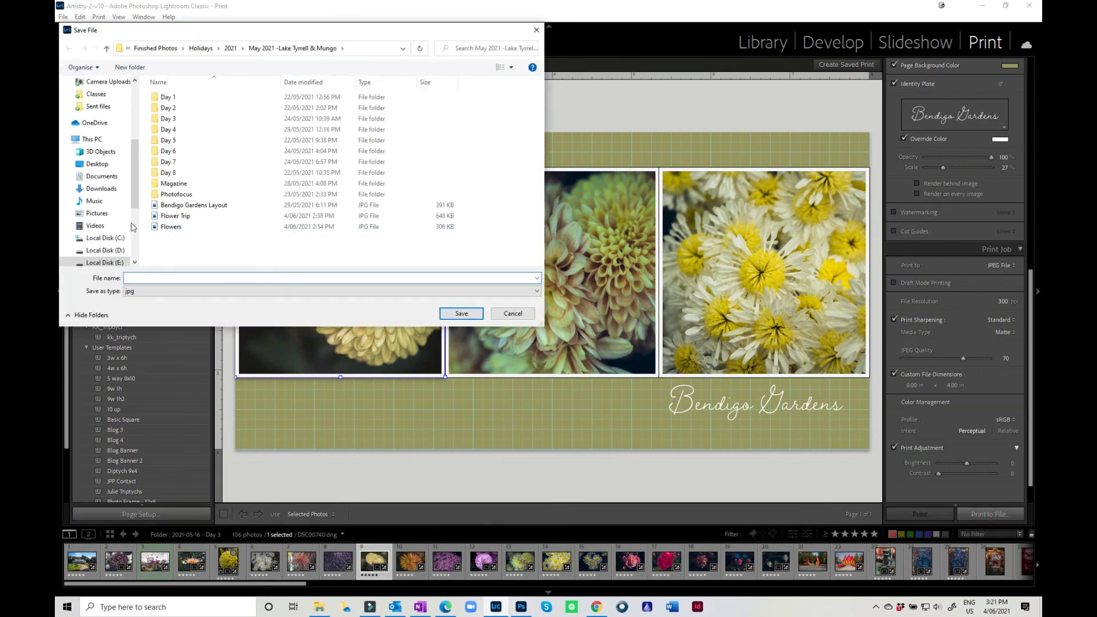
{"action": "left_click", "coordinate": [98, 213]}
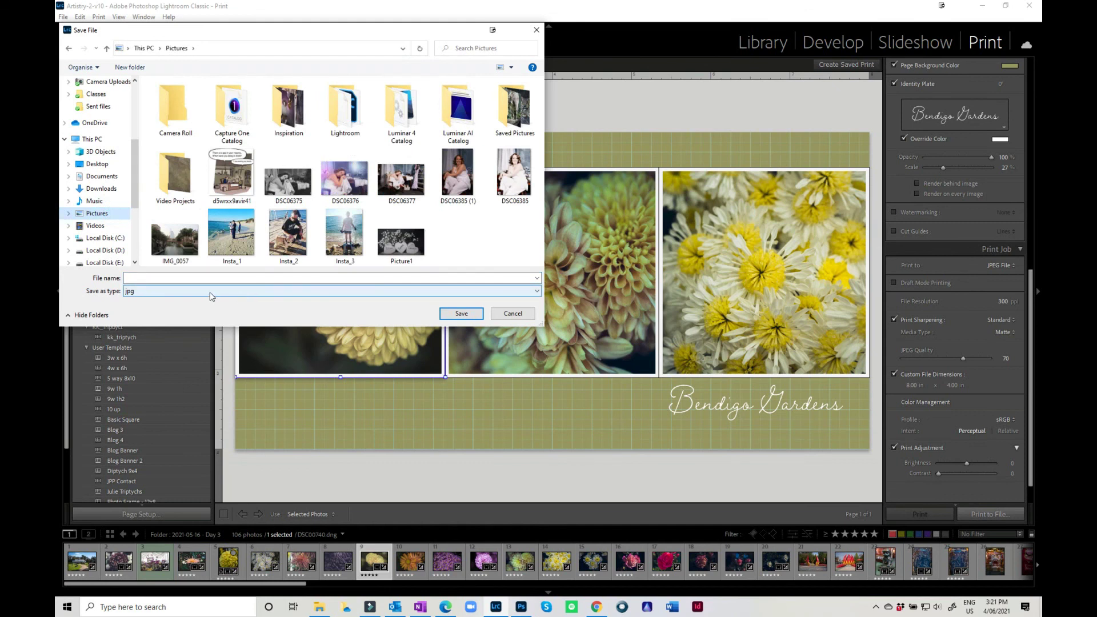
{"action": "left_click", "coordinate": [158, 280]}
{"action": "type", "text": "Flowers1"}
{"action": "key", "text": "Return"}
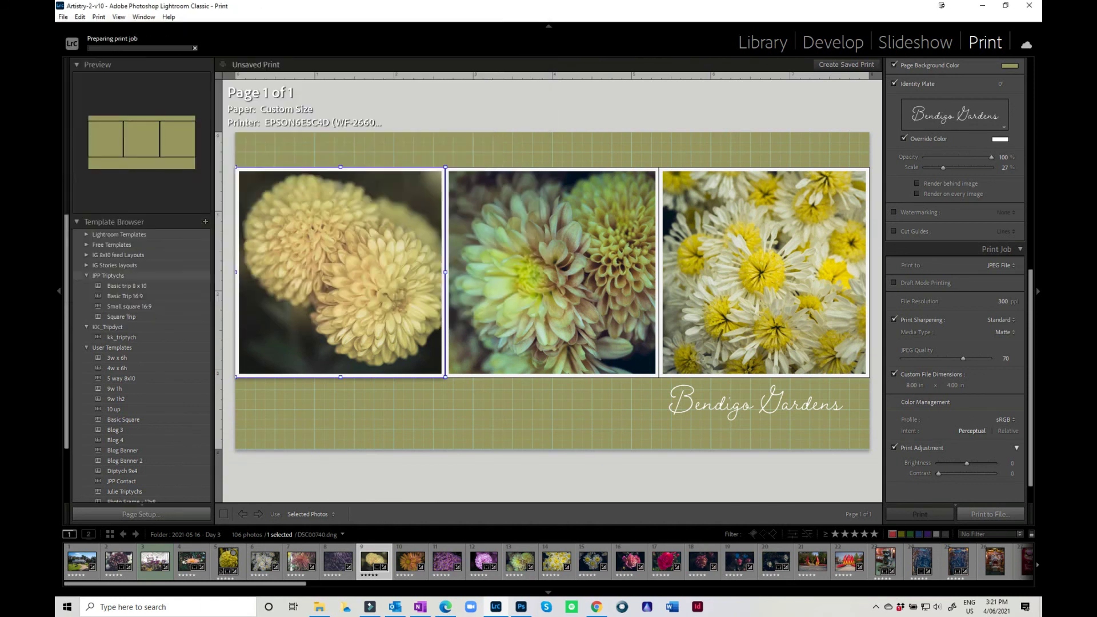